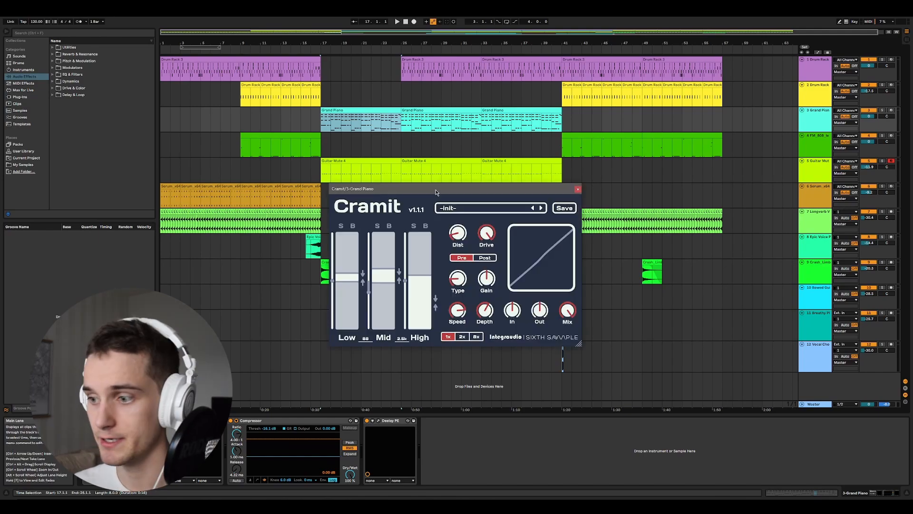
- Select the first seven bars of the Grand Piano clip and enlarge the Cramit plugin window over the arrangement
{"action": "left_click_drag", "start_coordinate": [438, 192], "coordinate": [420, 165]}
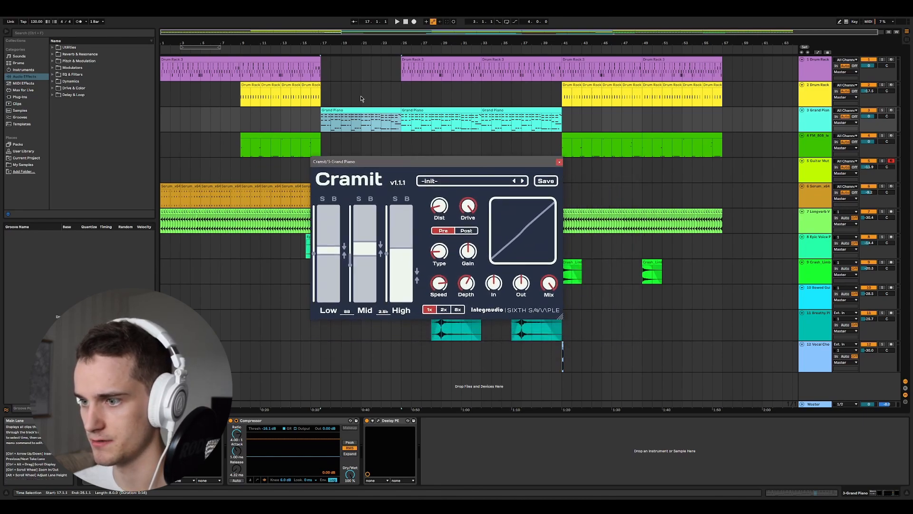
{"action": "left_click_drag", "start_coordinate": [323, 125], "coordinate": [389, 131]}
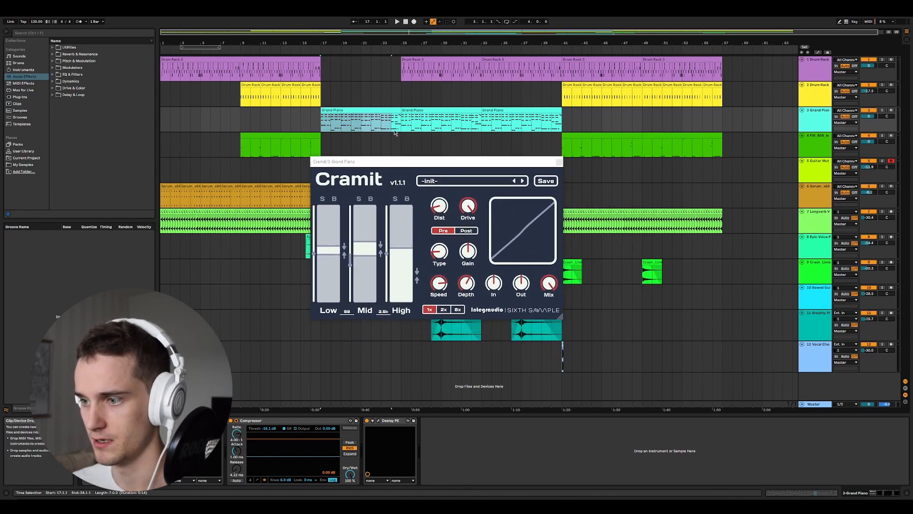
{"action": "left_click_drag", "start_coordinate": [435, 163], "coordinate": [499, 188]}
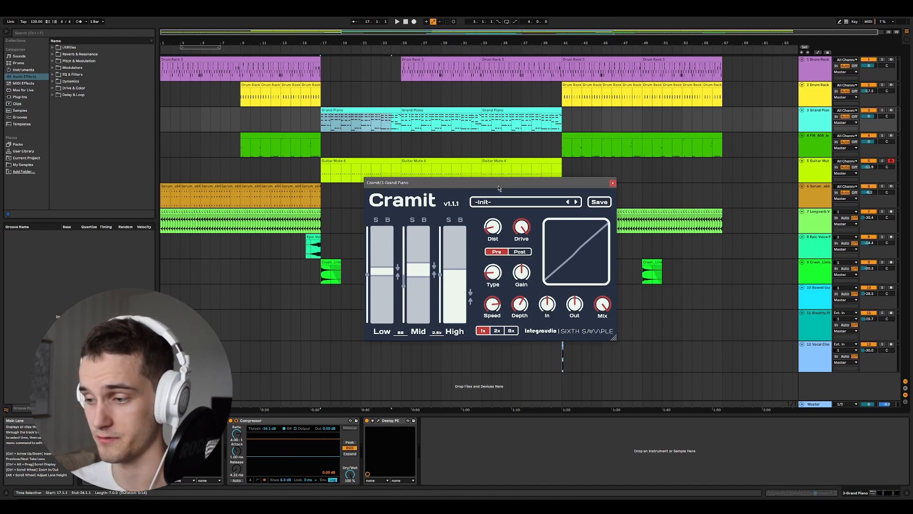
{"action": "left_click_drag", "start_coordinate": [499, 189], "coordinate": [499, 165]}
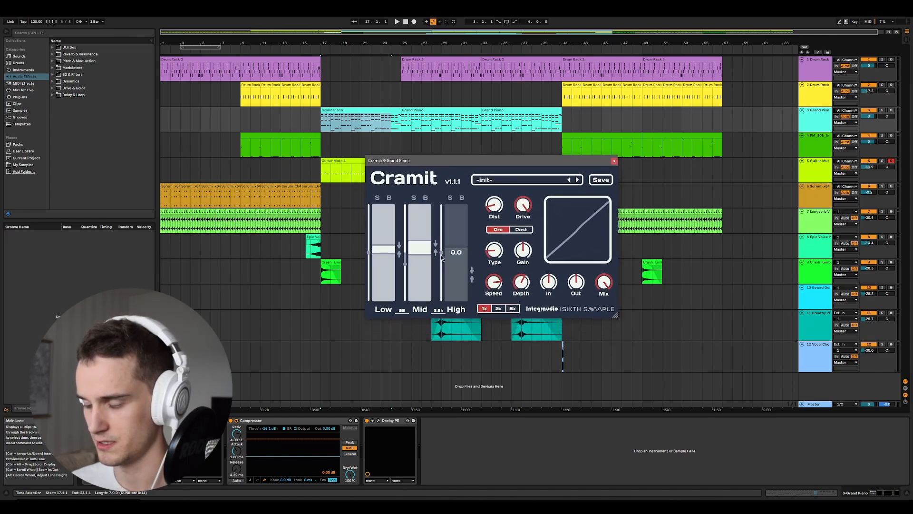
{"action": "left_click_drag", "start_coordinate": [499, 161], "coordinate": [393, 126]}
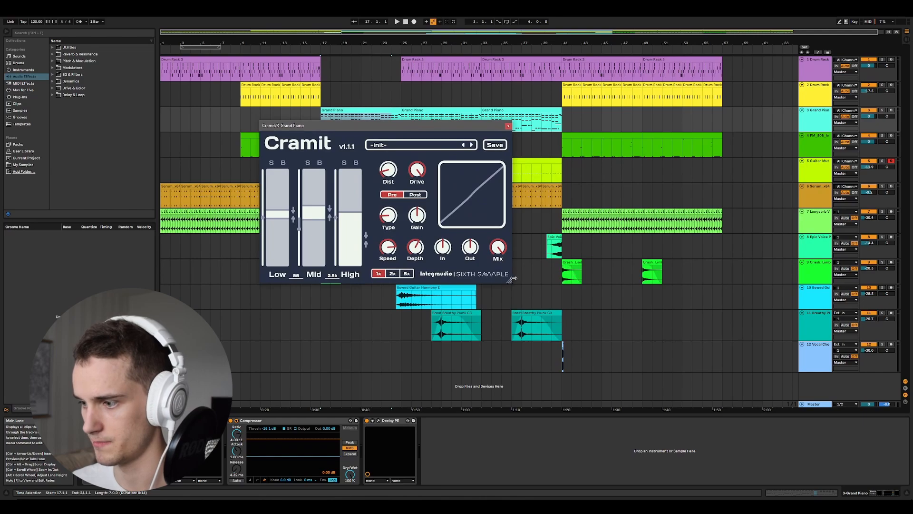
{"action": "left_click_drag", "start_coordinate": [510, 279], "coordinate": [686, 386]}
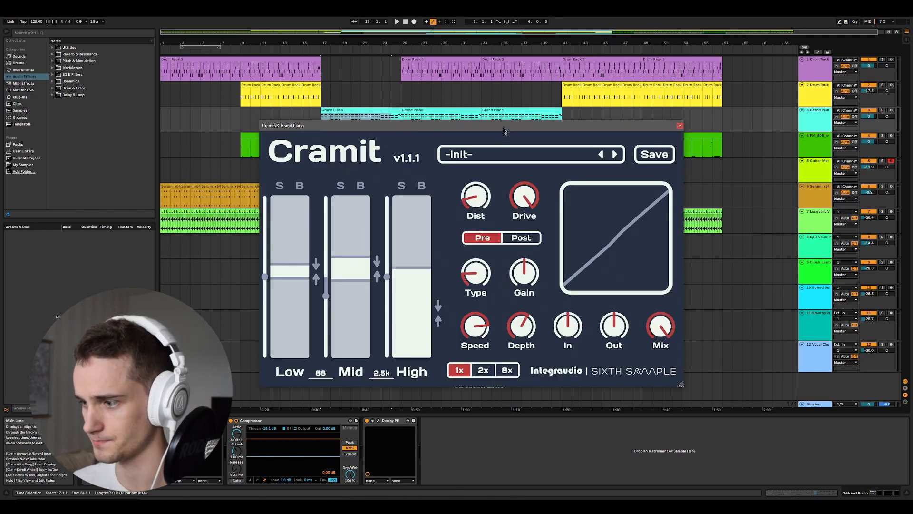
{"action": "left_click_drag", "start_coordinate": [742, 388], "coordinate": [711, 370]}
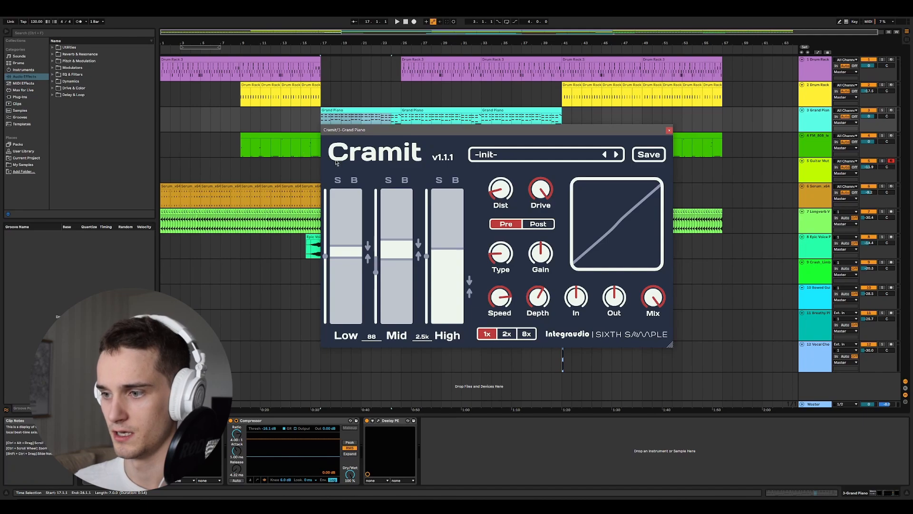
- Reposition the Cramit window and lower the Low band's gain to -8.5
{"action": "mouse_move", "coordinate": [326, 259]}
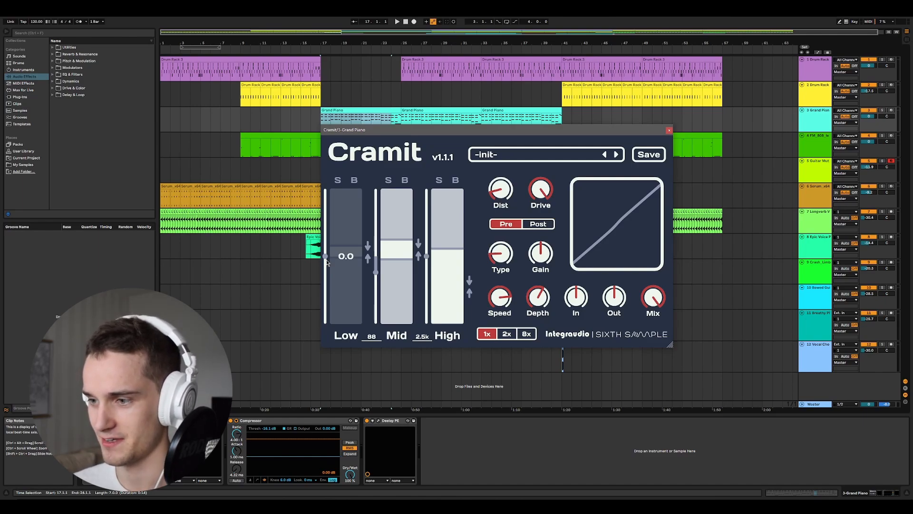
{"action": "mouse_move", "coordinate": [429, 132]}
{"action": "left_mouse_down"}
{"action": "mouse_move", "coordinate": [333, 112]}
{"action": "mouse_move", "coordinate": [424, 119]}
{"action": "left_mouse_up"}
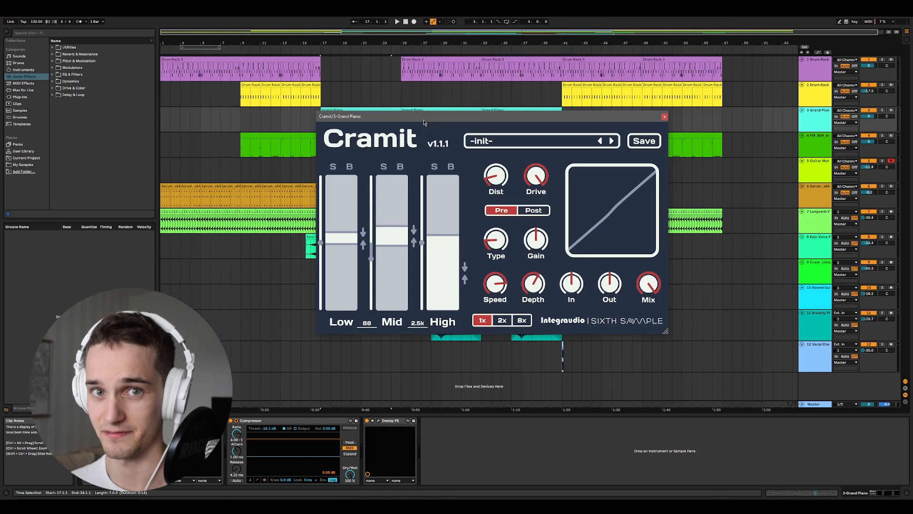
{"action": "left_click_drag", "start_coordinate": [424, 120], "coordinate": [431, 101]}
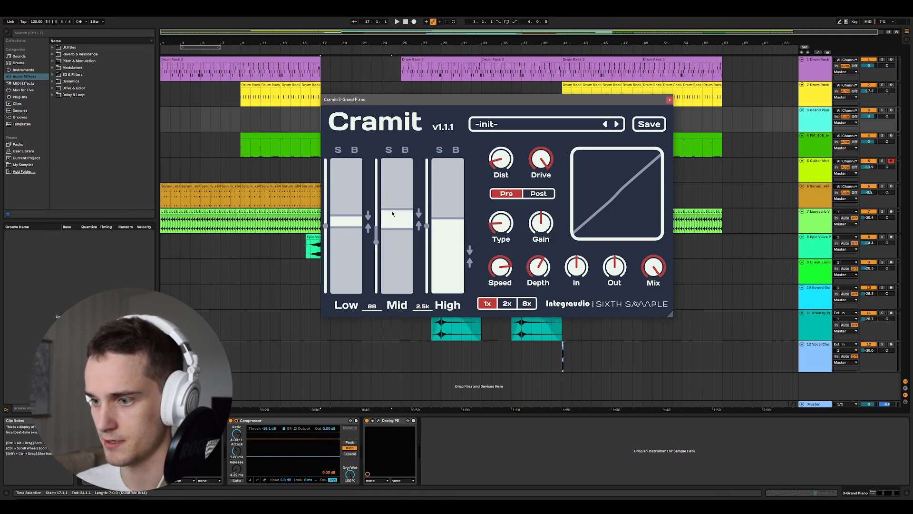
{"action": "left_click_drag", "start_coordinate": [328, 228], "coordinate": [336, 250]}
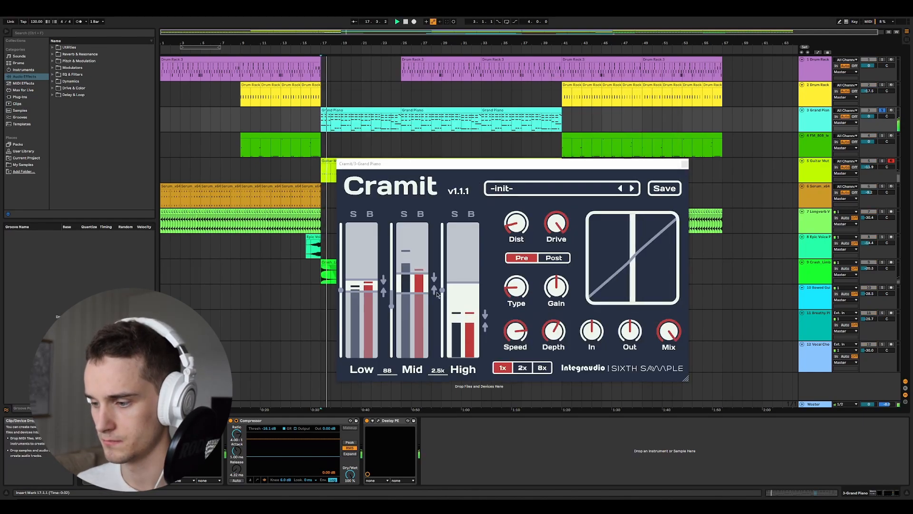
- Raise the High band's gain to about 5.6 during playback and reset it to its default
{"action": "mouse_move", "coordinate": [444, 296]}
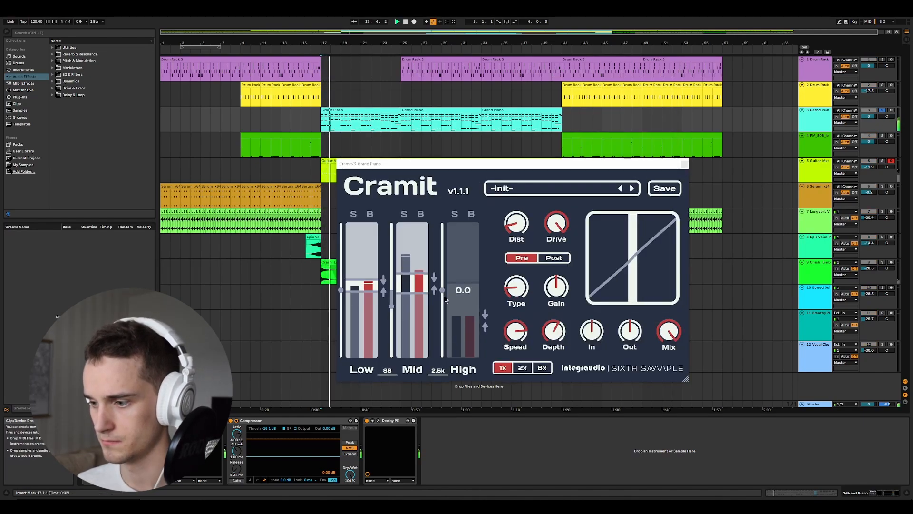
{"action": "left_click_drag", "start_coordinate": [445, 298], "coordinate": [443, 278]}
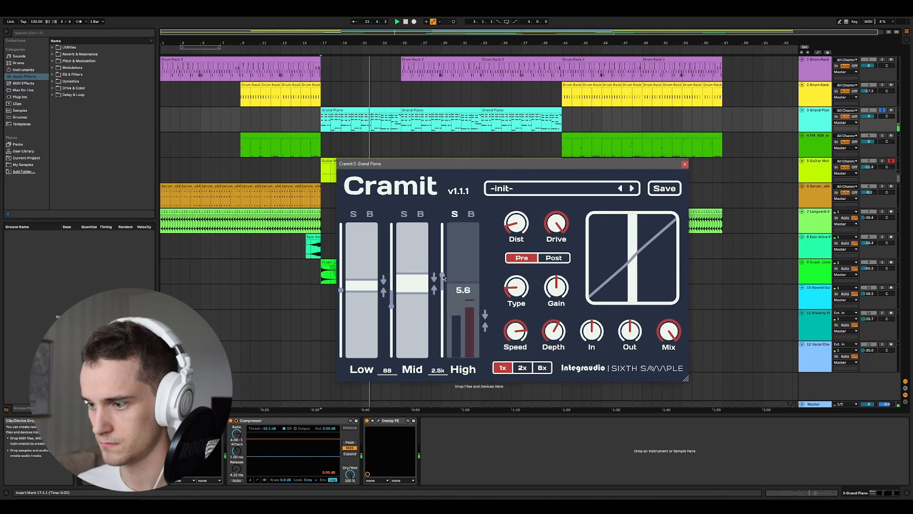
{"action": "double_click", "coordinate": [443, 276]}
- Audition gain changes on the Mid and High bands while playing the Grand Piano part
{"action": "left_click_drag", "start_coordinate": [393, 308], "coordinate": [395, 290]}
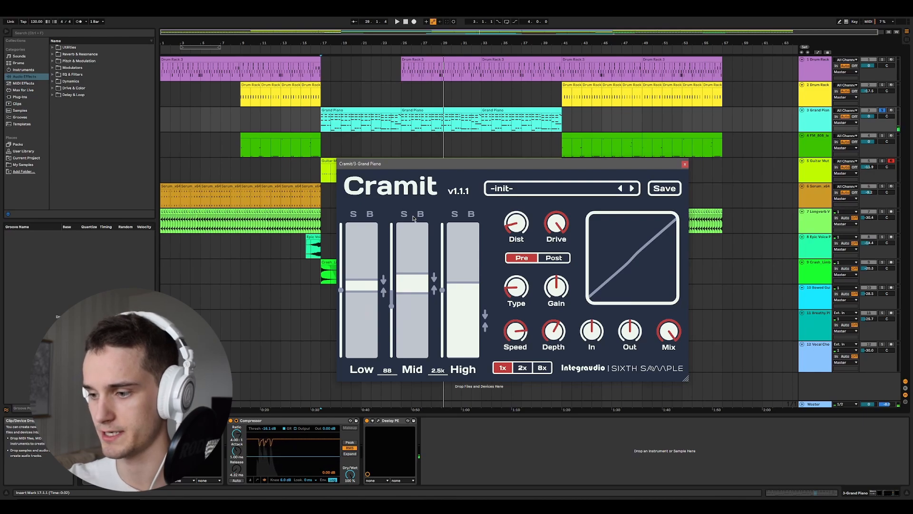
{"action": "key", "text": "space"}
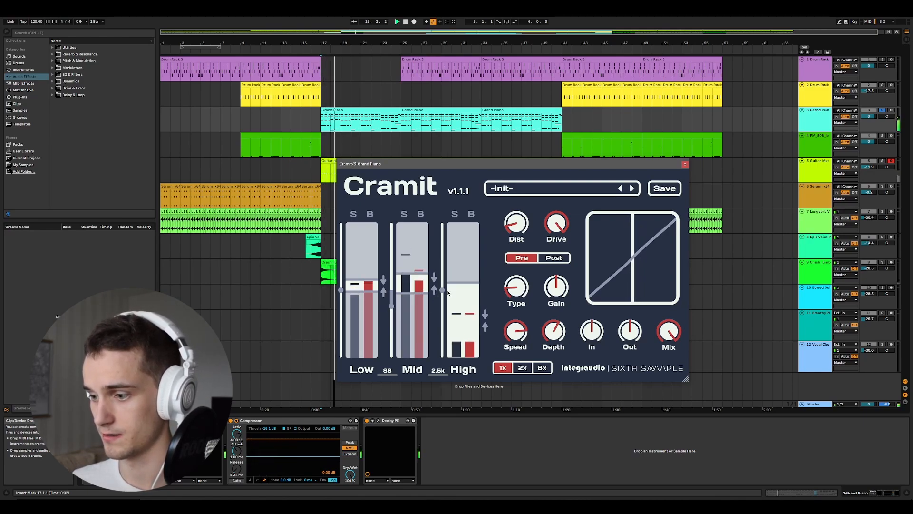
{"action": "mouse_move", "coordinate": [442, 290]}
{"action": "left_mouse_down"}
{"action": "mouse_move", "coordinate": [443, 267]}
{"action": "mouse_move", "coordinate": [443, 312]}
{"action": "mouse_move", "coordinate": [443, 264]}
{"action": "mouse_move", "coordinate": [445, 291]}
{"action": "left_mouse_up"}
{"action": "key", "text": "space"}
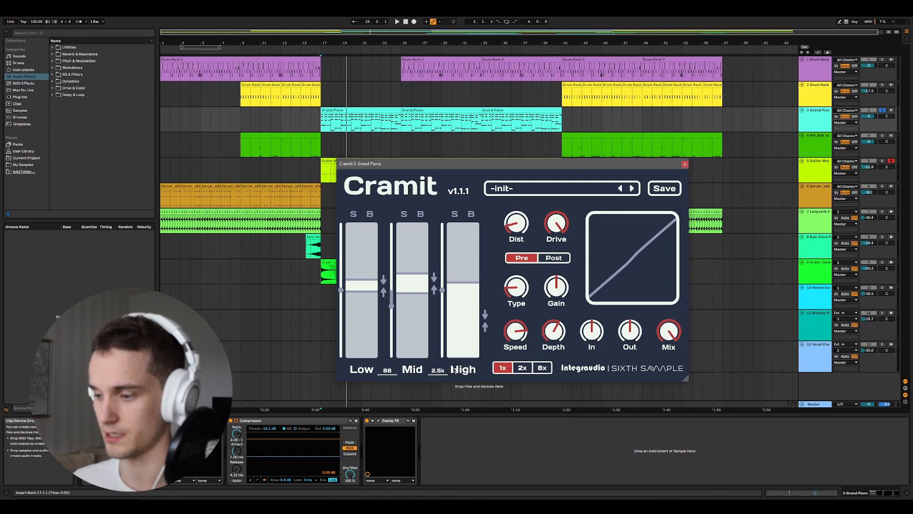
- Try Low–Mid crossover frequencies of 500, 1000 and 1500 in Cramit
{"action": "double_click", "coordinate": [393, 370]}
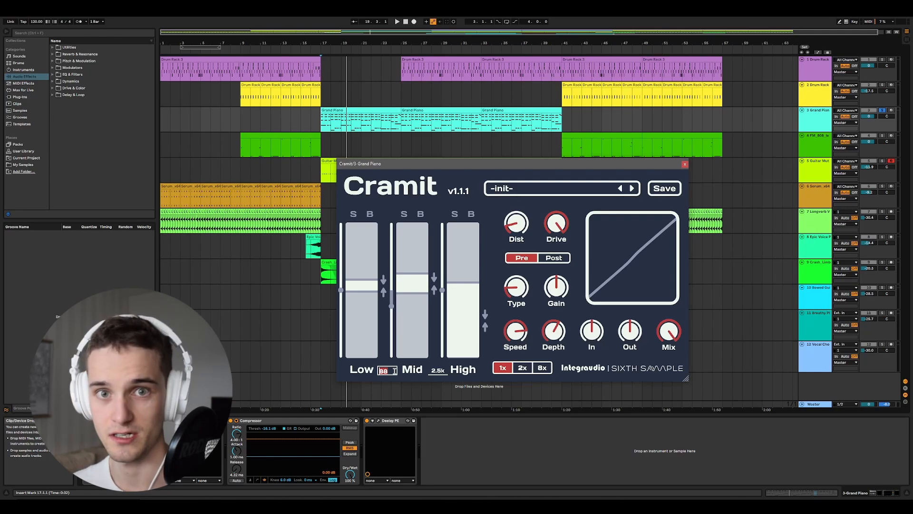
{"action": "type", "text": "500"}
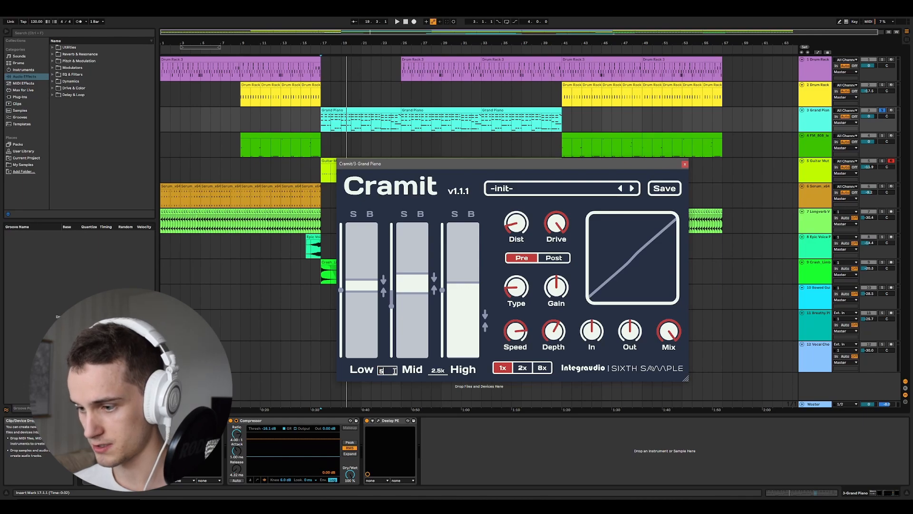
{"action": "key", "text": "Return"}
{"action": "double_click", "coordinate": [393, 371]}
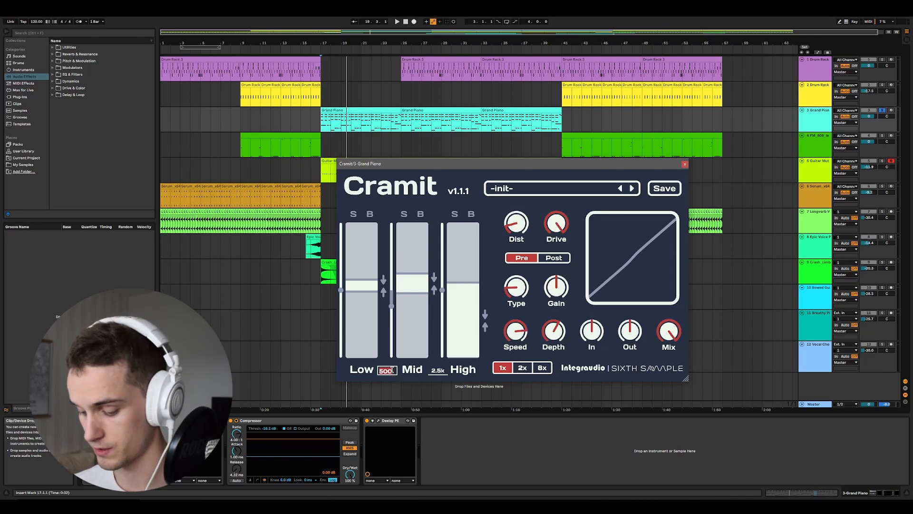
{"action": "type", "text": "1000"}
{"action": "key", "text": "Return"}
{"action": "double_click", "coordinate": [392, 370]}
{"action": "type", "text": "1"}
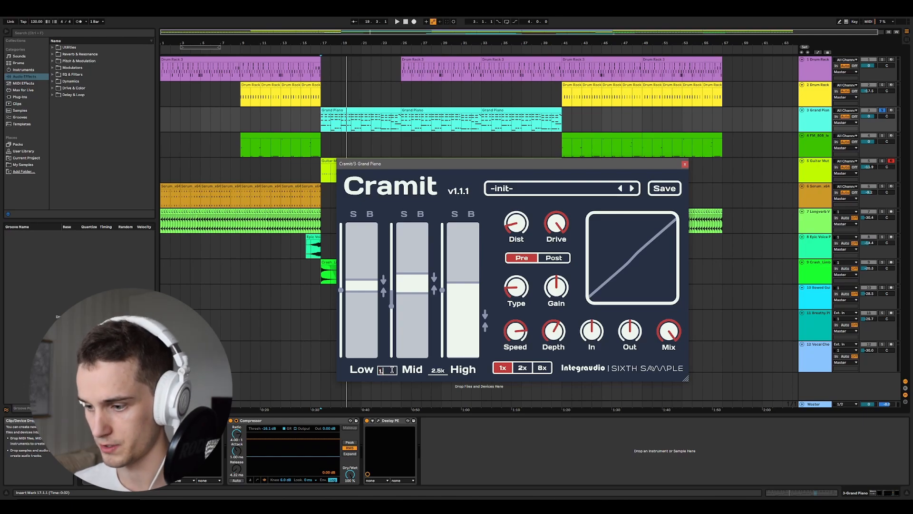
{"action": "type", "text": "500"}
{"action": "key", "text": "Return"}
- Start playback, reposition the Cramit window and enter 20 as the Low–Mid crossover frequency
{"action": "key", "text": "space"}
{"action": "left_click_drag", "start_coordinate": [514, 167], "coordinate": [588, 129]}
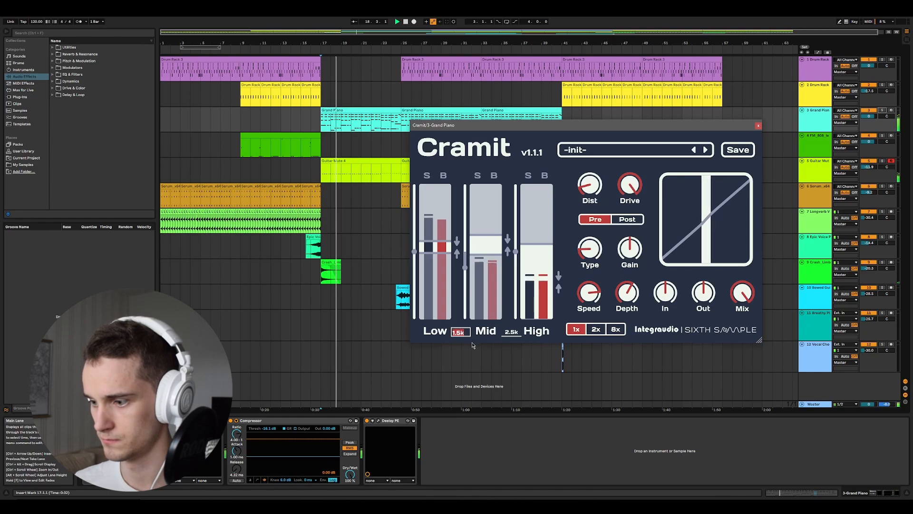
{"action": "type", "text": "20"}
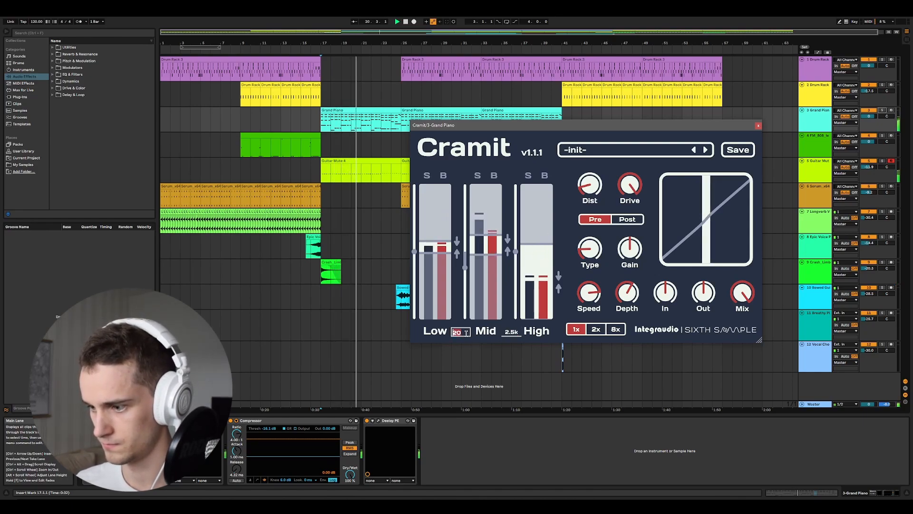
{"action": "key", "text": "Return"}
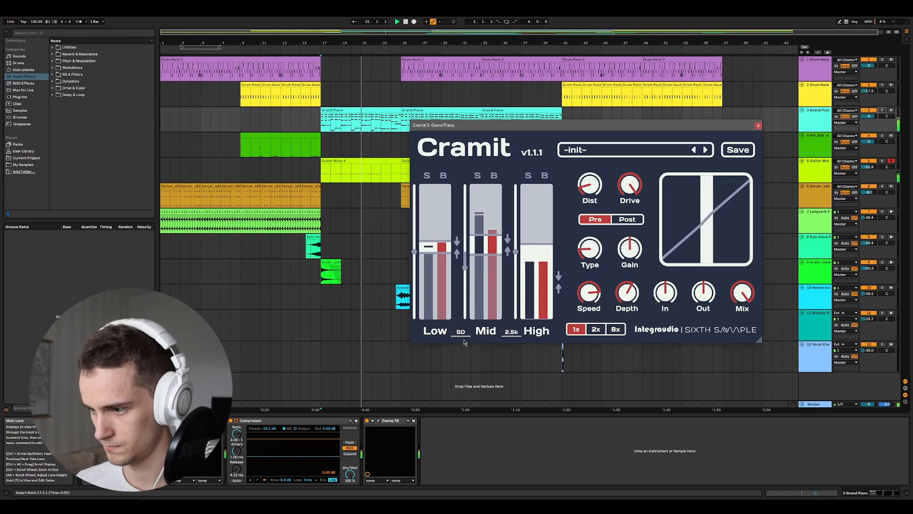
- Solo the Mid band and set the Mid–High crossover frequency to 1k
{"action": "left_click", "coordinate": [478, 176]}
{"action": "left_click", "coordinate": [509, 332]}
{"action": "type", "text": "1"}
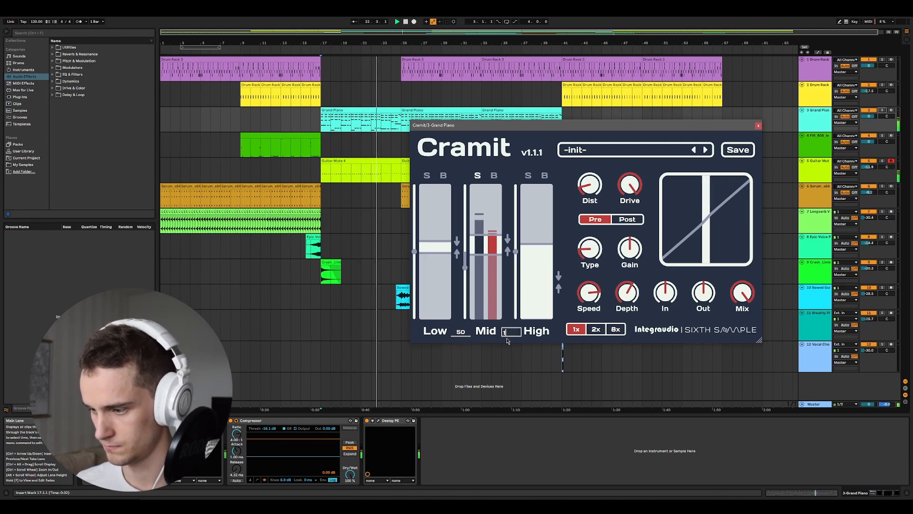
{"action": "type", "text": "k"}
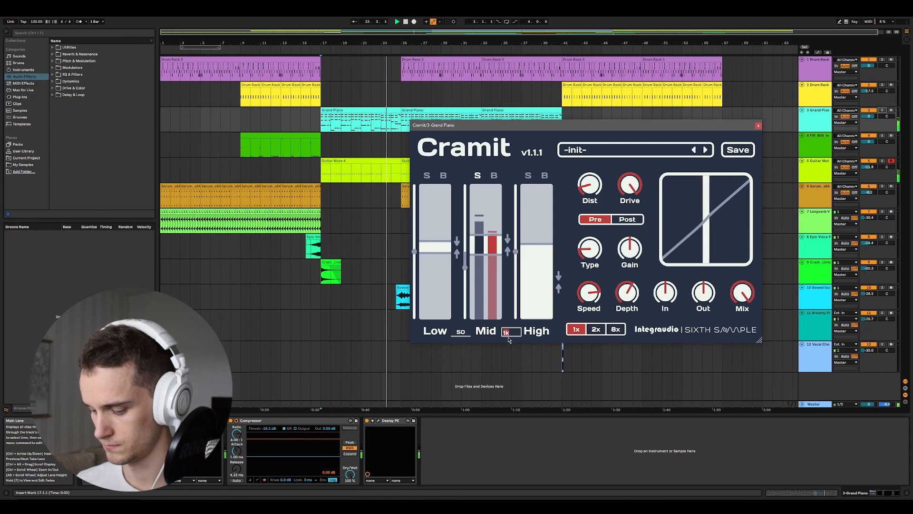
{"action": "key", "text": "Return"}
- Set the Mid–High crossover frequency to 400 while the Mid band plays soloed
{"action": "left_click", "coordinate": [509, 333]}
{"action": "type", "text": "40"}
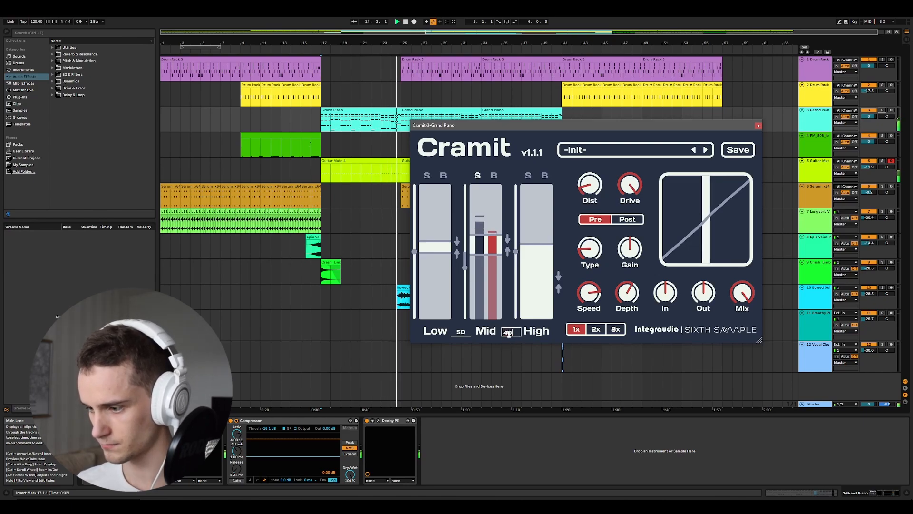
{"action": "type", "text": "0"}
{"action": "key", "text": "Return"}
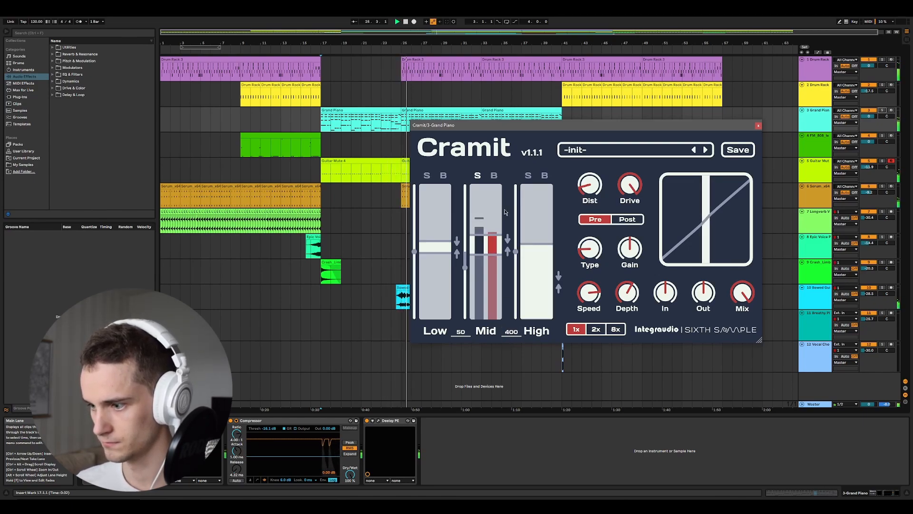
- Set the Mid–High crossover frequency to 1.9k and the Low–Mid crossover frequency to 600
{"action": "left_click", "coordinate": [512, 332]}
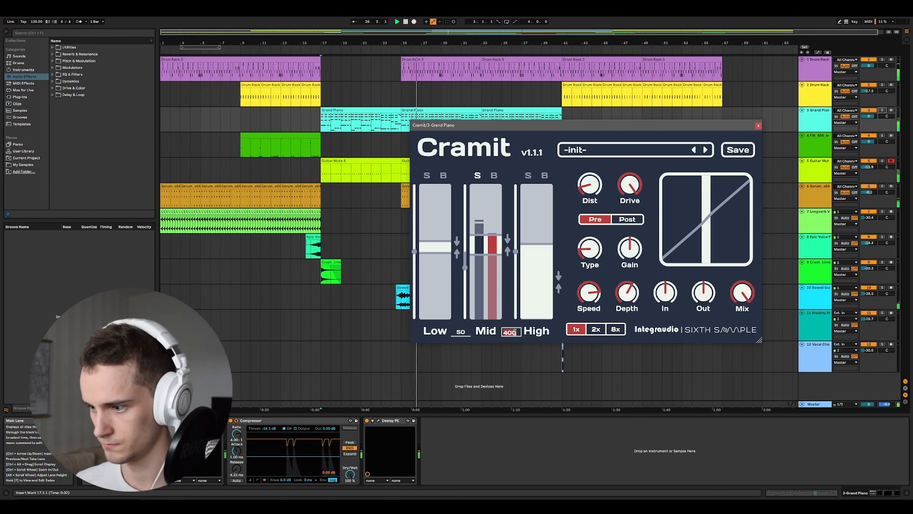
{"action": "type", "text": "1.9k"}
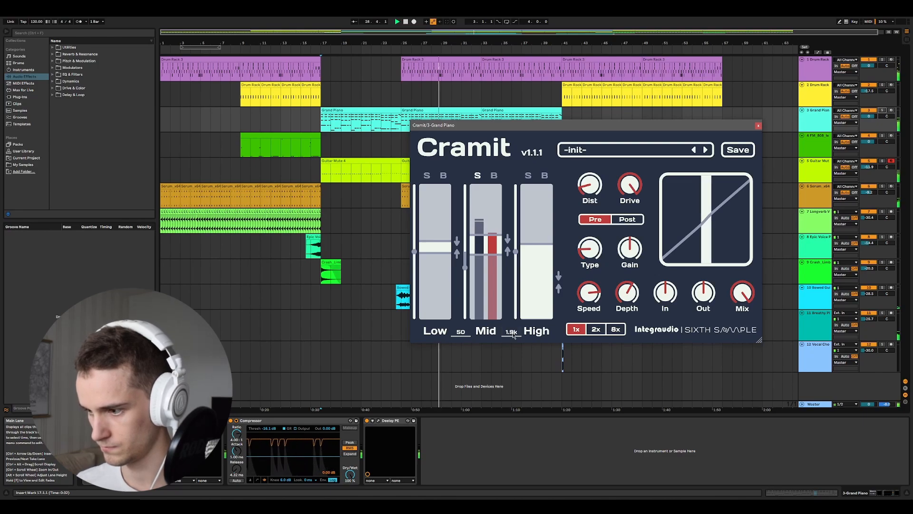
{"action": "left_click", "coordinate": [461, 331]}
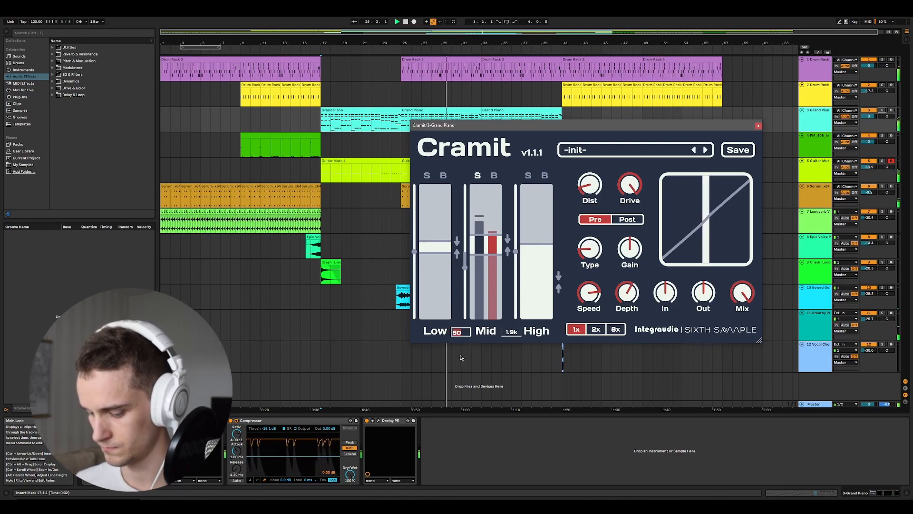
{"action": "type", "text": "600"}
{"action": "key", "text": "Return"}
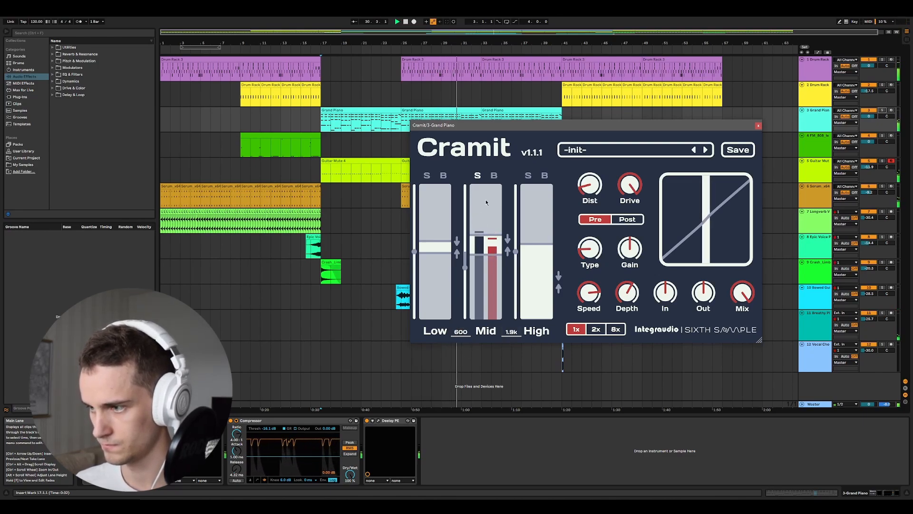
- Turn off the Mid band's solo, stop playback and reposition the Cramit window over the arrangement
{"action": "left_click", "coordinate": [477, 176]}
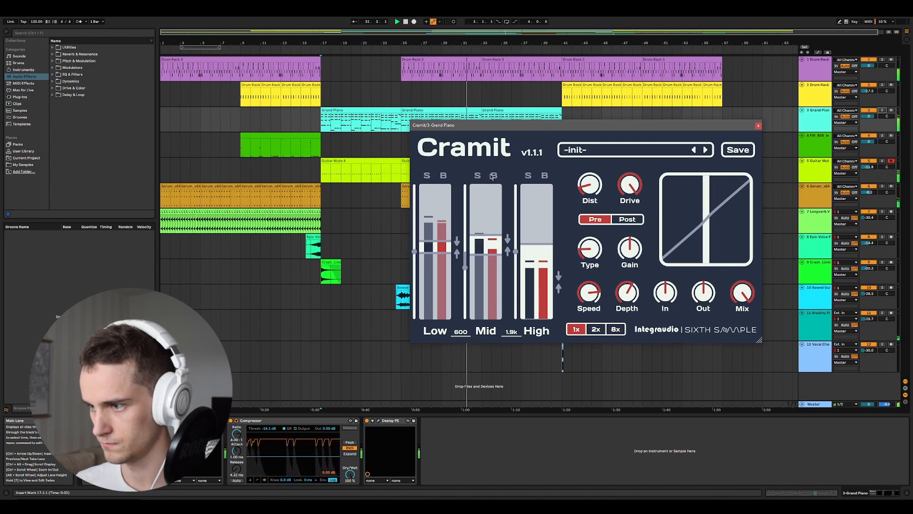
{"action": "left_click_drag", "start_coordinate": [589, 129], "coordinate": [530, 135]}
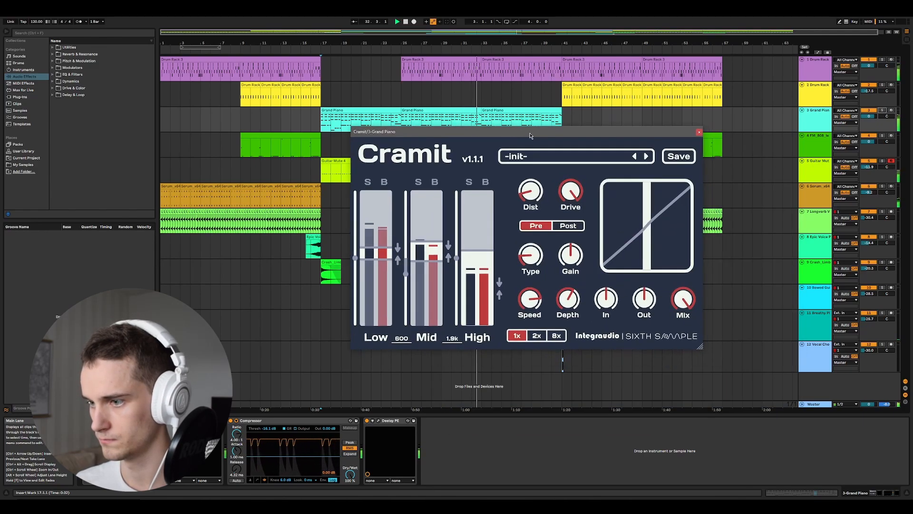
{"action": "key", "text": "space"}
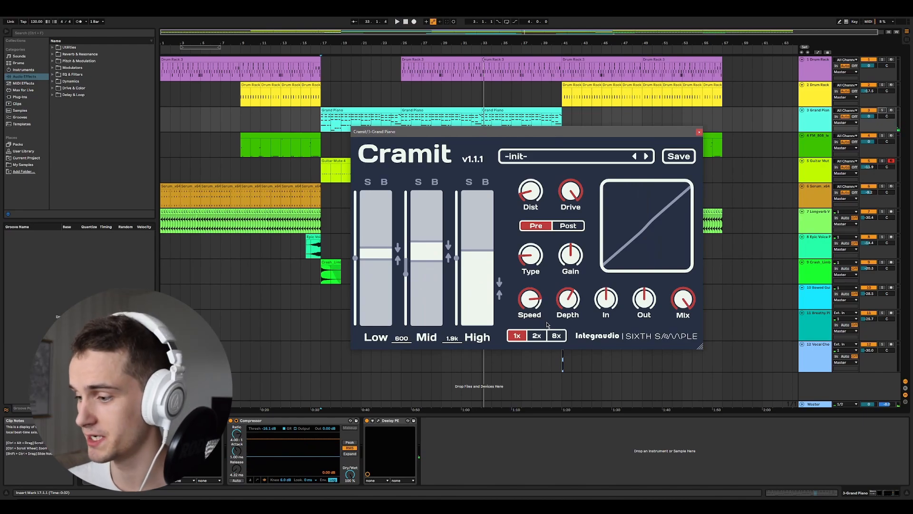
{"action": "left_click_drag", "start_coordinate": [516, 132], "coordinate": [585, 139]}
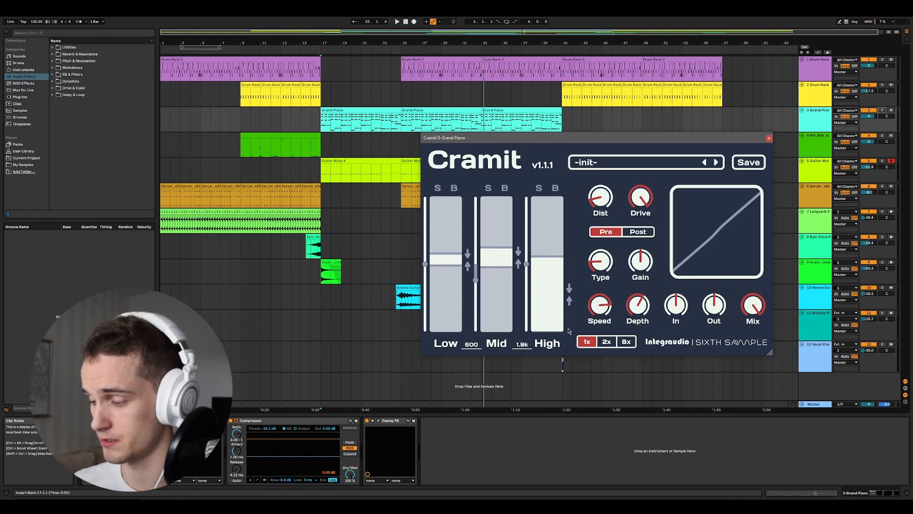
- Switch Cramit's oversampling between 1x, 2x and 8x, leaving it at 8x
{"action": "left_click", "coordinate": [607, 342]}
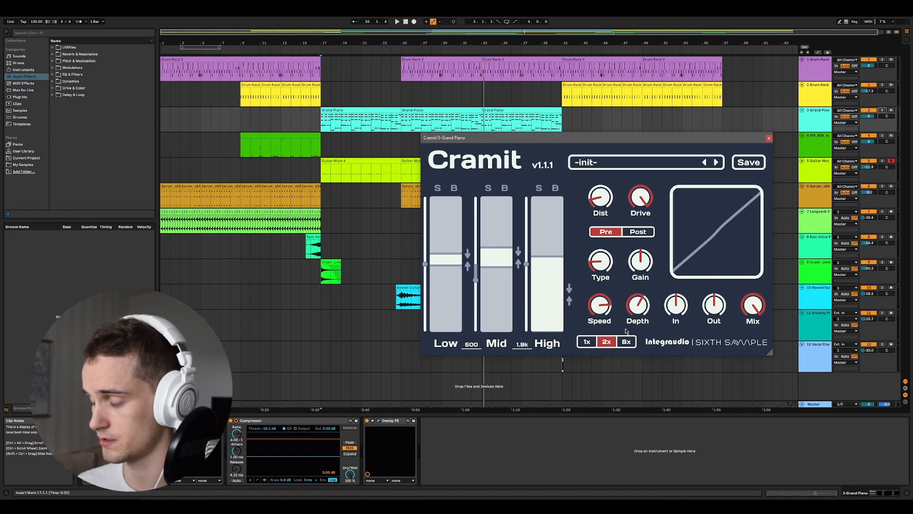
{"action": "left_click", "coordinate": [628, 342]}
{"action": "left_click", "coordinate": [605, 343]}
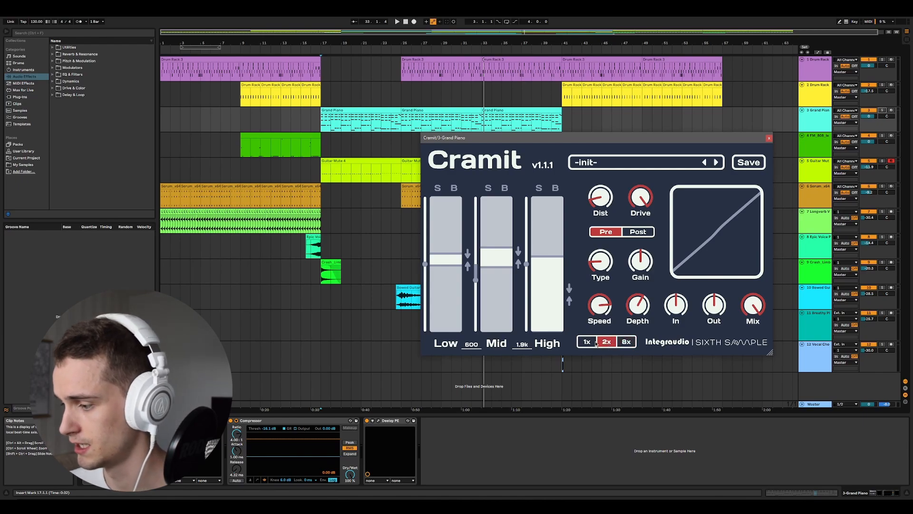
{"action": "left_click", "coordinate": [587, 342]}
{"action": "left_click", "coordinate": [625, 342]}
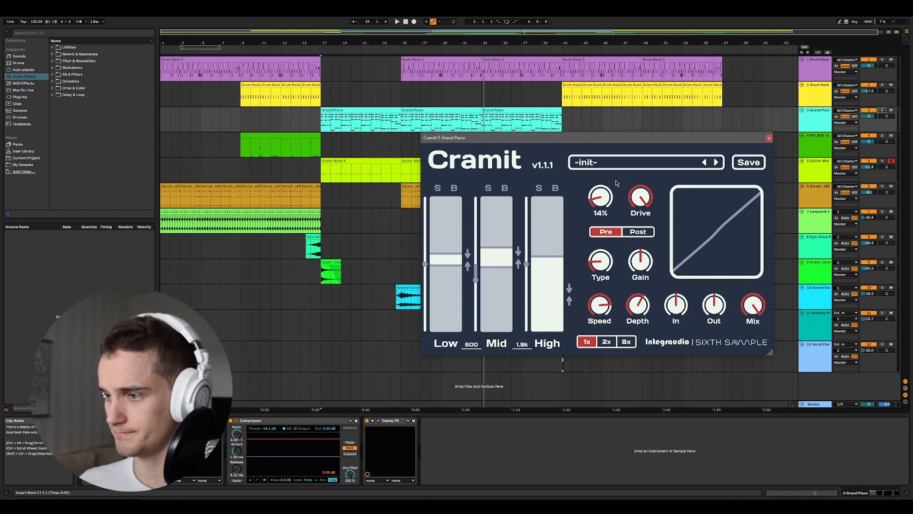
{"action": "left_click", "coordinate": [626, 341]}
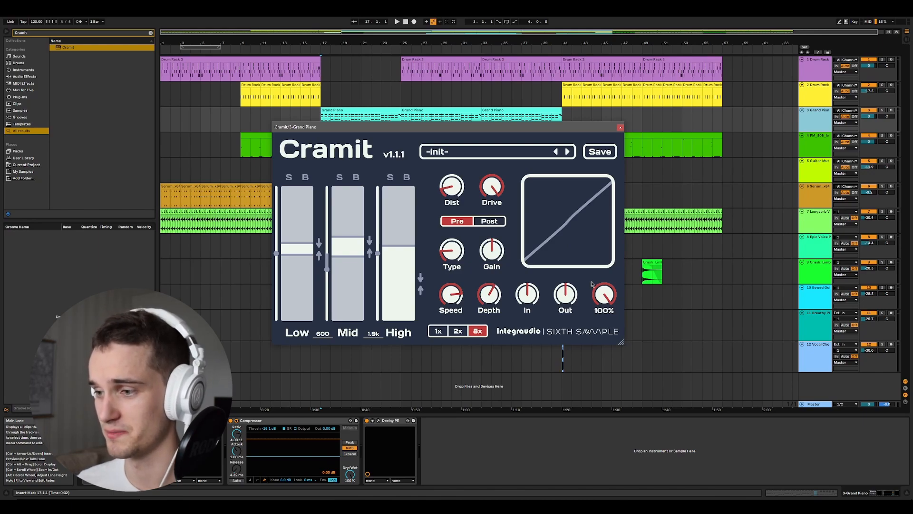
{"action": "left_click_drag", "start_coordinate": [418, 133], "coordinate": [393, 129]}
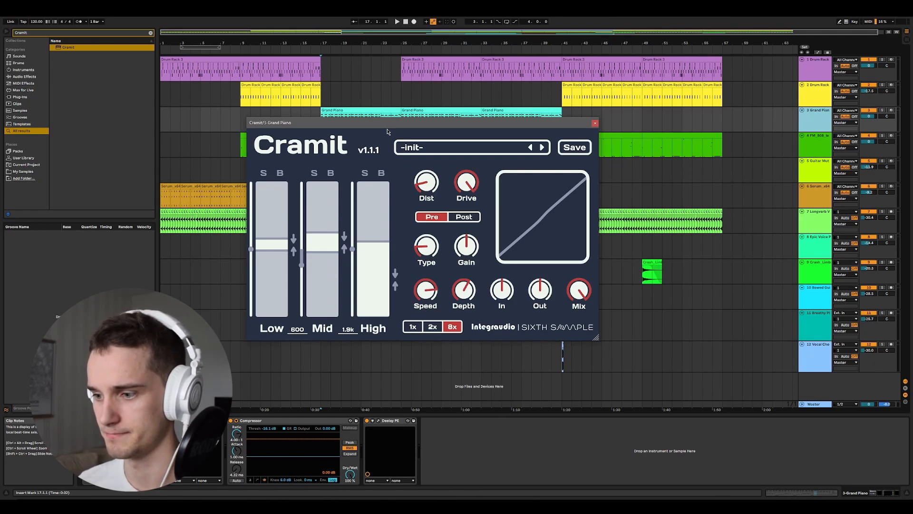
{"action": "left_click_drag", "start_coordinate": [354, 126], "coordinate": [380, 170]}
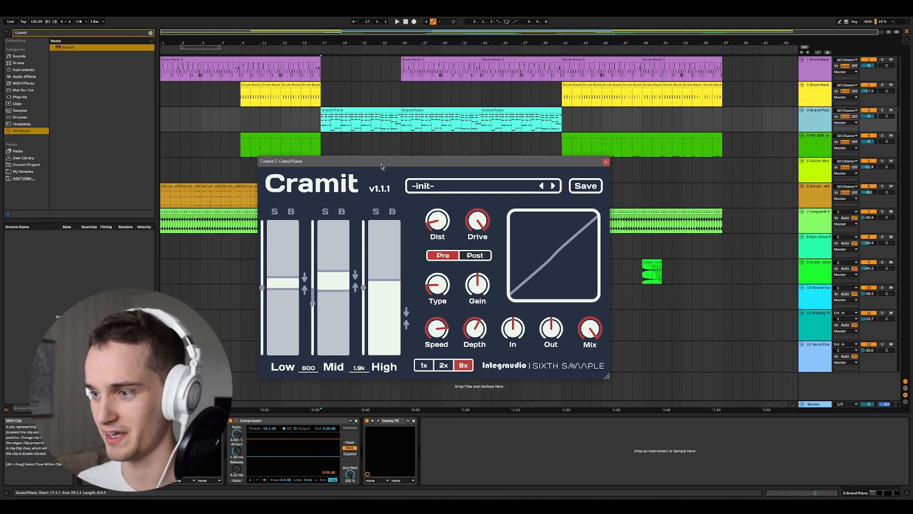
{"action": "left_click_drag", "start_coordinate": [382, 166], "coordinate": [424, 164]}
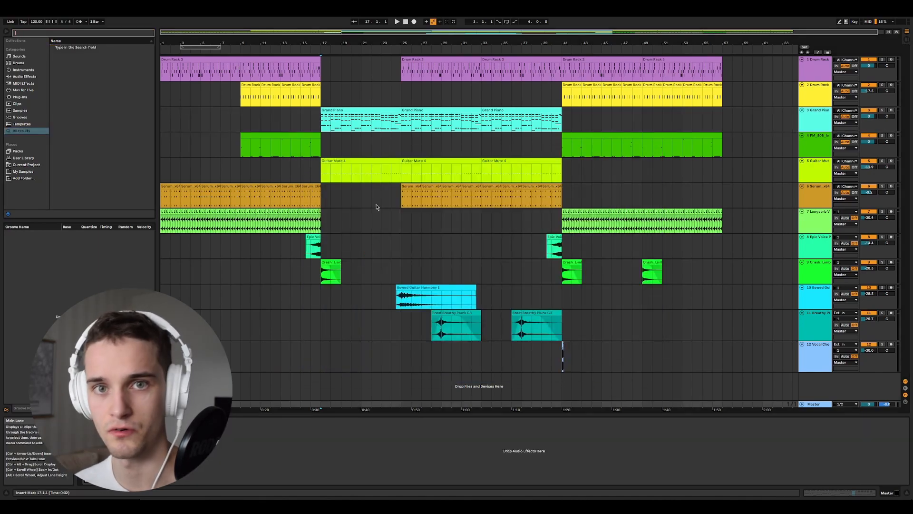
- Solo the Grand Piano track and play it from bar 17, where its first clip starts
{"action": "left_click", "coordinate": [361, 111]}
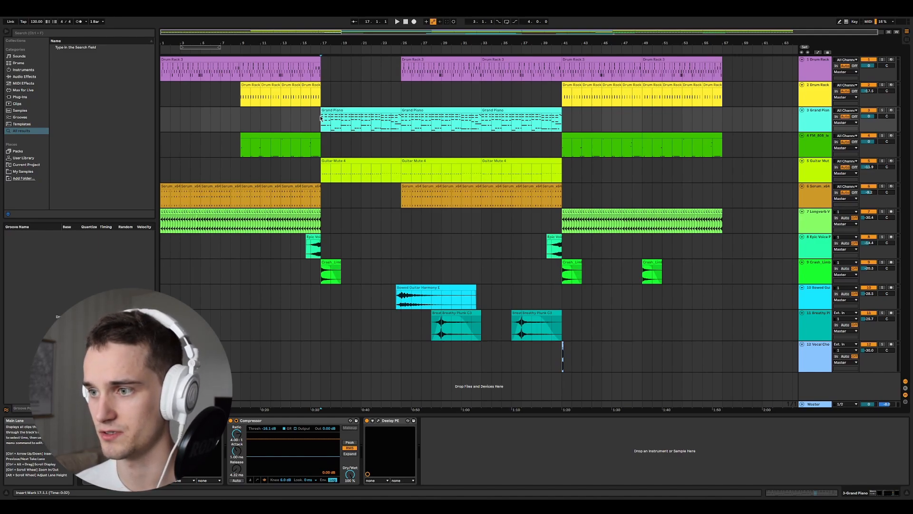
{"action": "left_click_drag", "start_coordinate": [321, 118], "coordinate": [401, 119]}
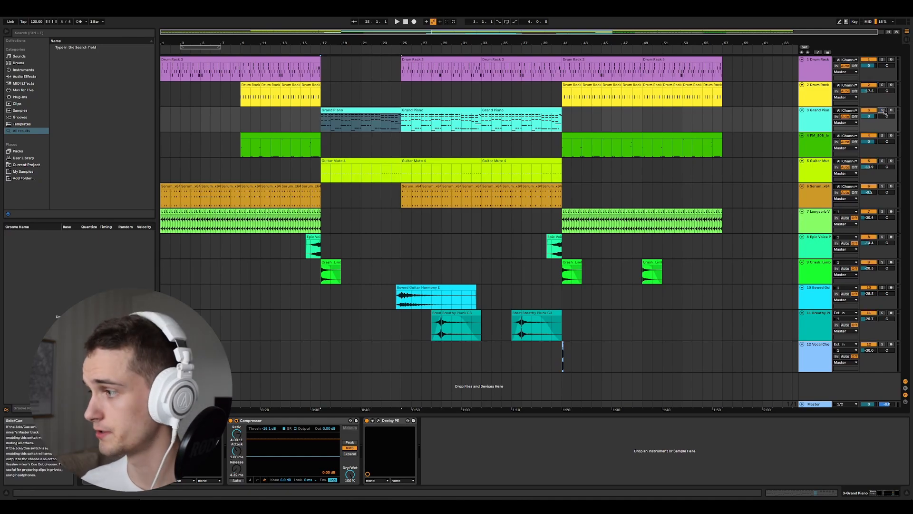
{"action": "left_click", "coordinate": [883, 112]}
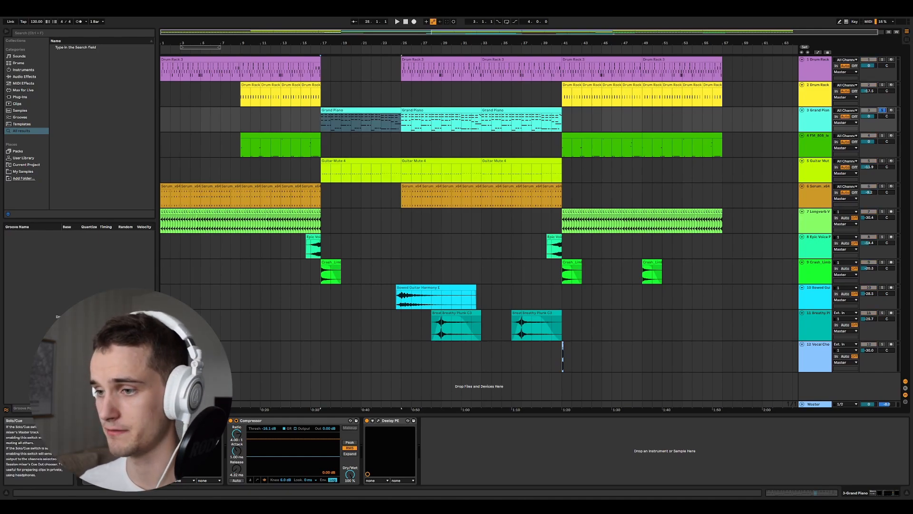
{"action": "left_click", "coordinate": [321, 122]}
{"action": "key", "text": "space"}
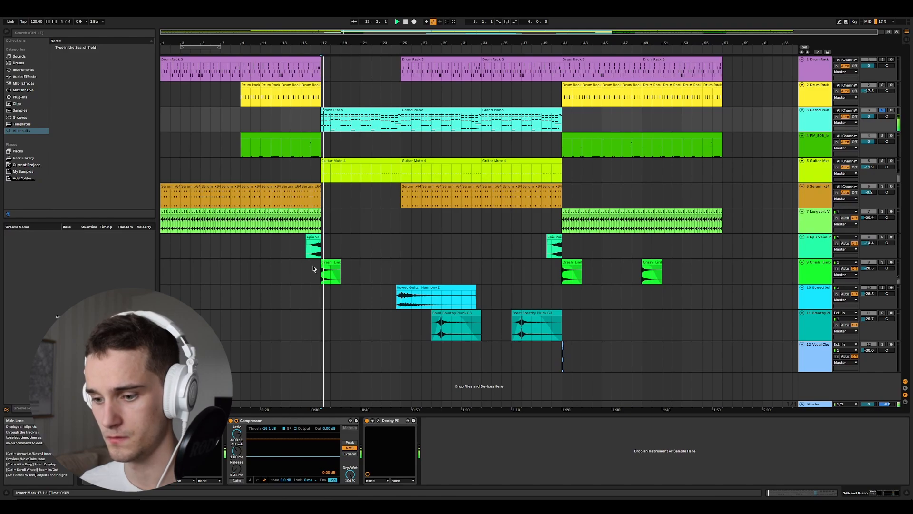
- Open the Grand Piano track's Cramit window, shrink it and place it over the arrangement
{"action": "left_click", "coordinate": [185, 421]}
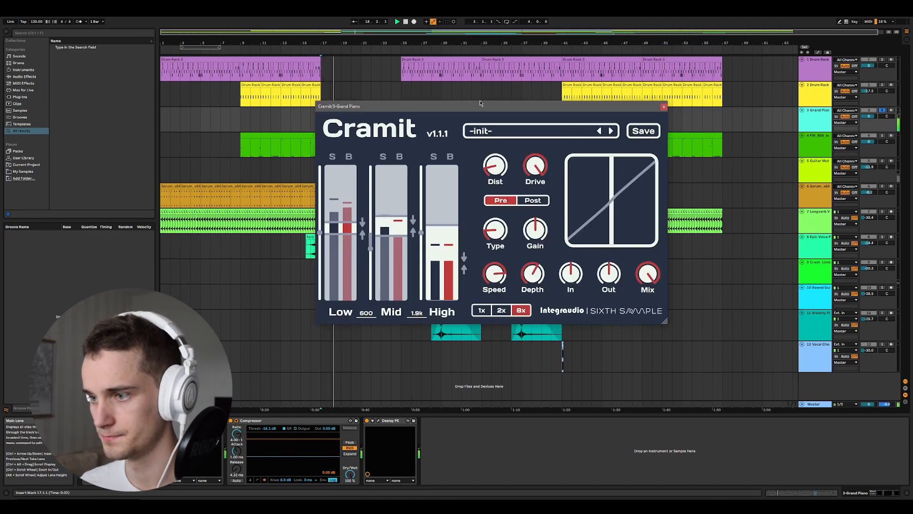
{"action": "left_click_drag", "start_coordinate": [481, 106], "coordinate": [450, 123]}
{"action": "left_click_drag", "start_coordinate": [633, 339], "coordinate": [577, 305]}
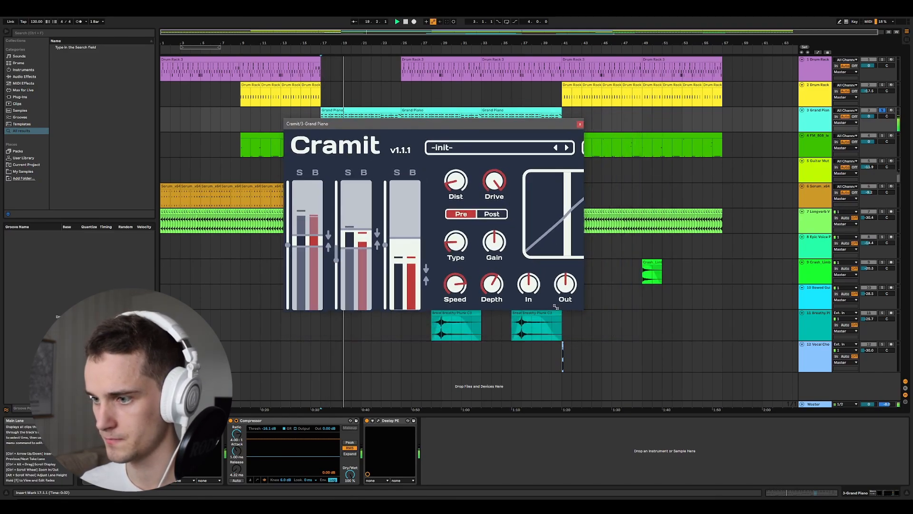
{"action": "left_click_drag", "start_coordinate": [489, 120], "coordinate": [598, 142]}
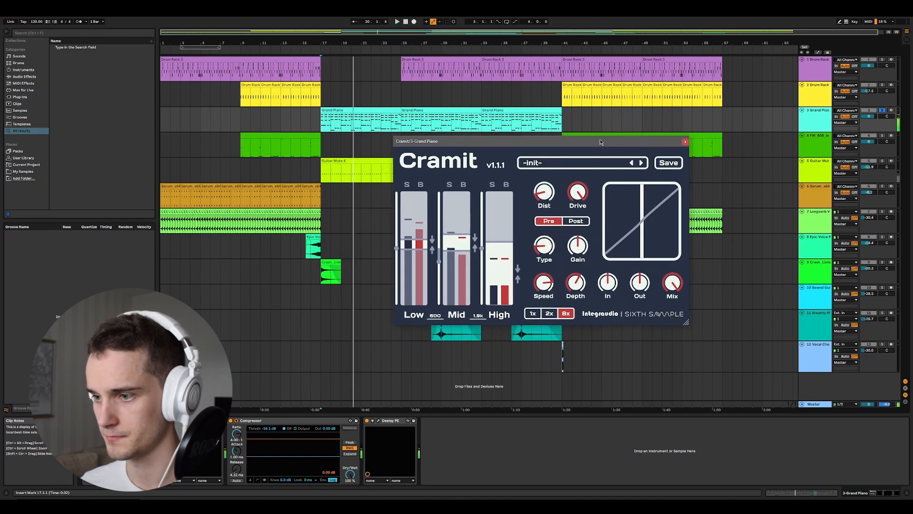
- Stop and restart the soloed piano playback, and set Cramit's oversampling to 1x
{"action": "key", "text": "space"}
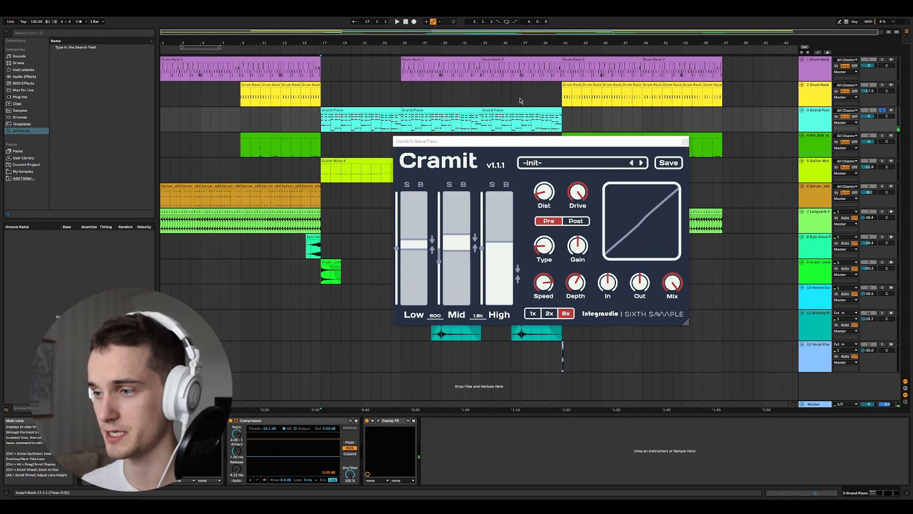
{"action": "key", "text": "space"}
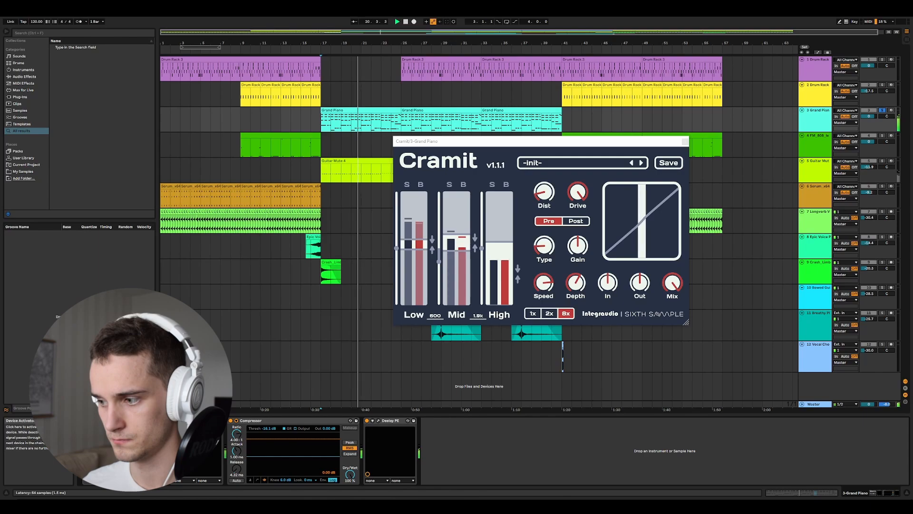
{"action": "left_click", "coordinate": [533, 313]}
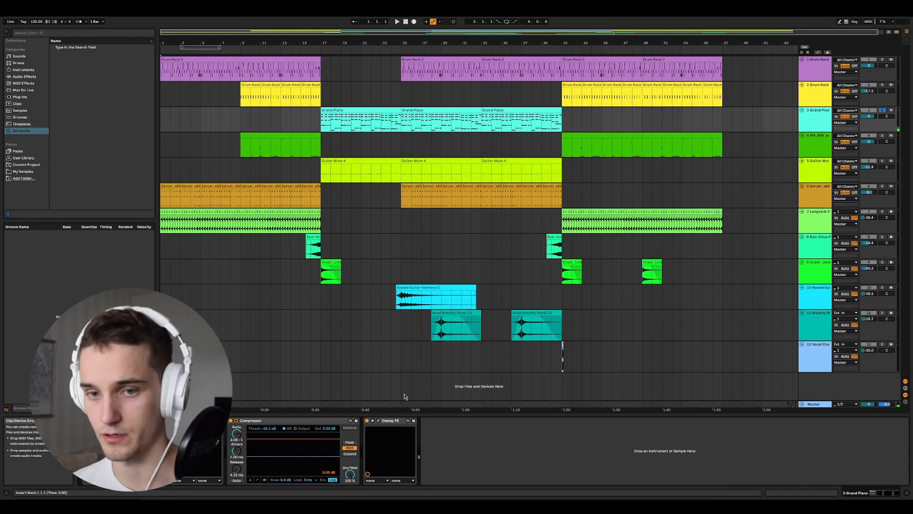
- Open the Deelay plugin window on the Grand Piano track, view its settings and close it
{"action": "left_click", "coordinate": [378, 420]}
{"action": "left_click_drag", "start_coordinate": [503, 141], "coordinate": [474, 140]}
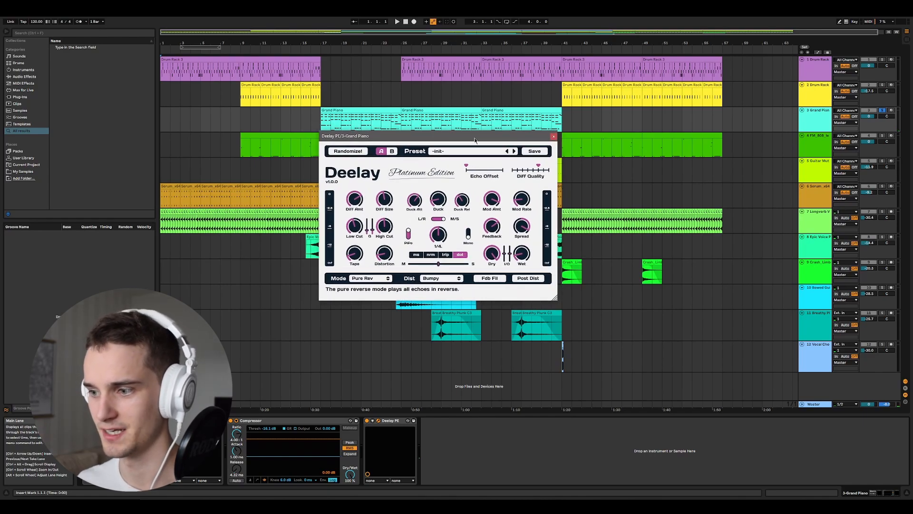
{"action": "mouse_move", "coordinate": [475, 140]}
{"action": "left_mouse_down"}
{"action": "mouse_move", "coordinate": [549, 146]}
{"action": "mouse_move", "coordinate": [483, 152]}
{"action": "left_mouse_up"}
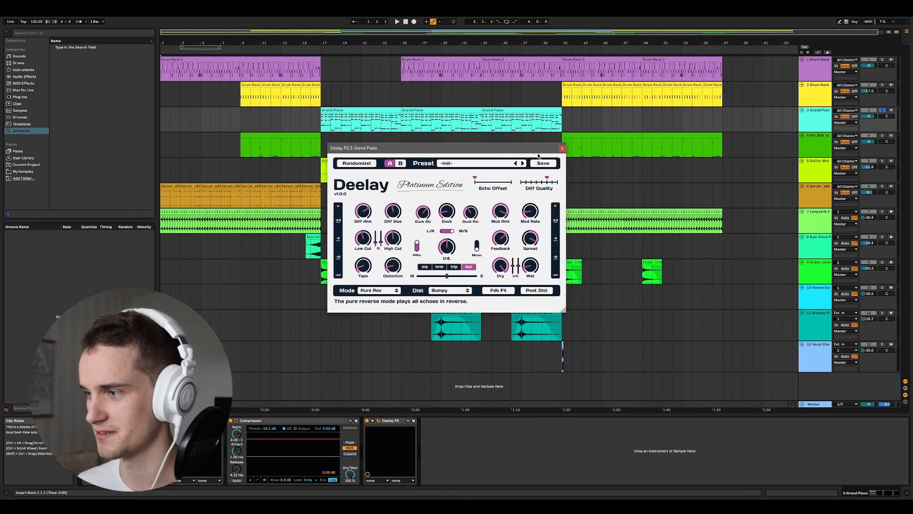
{"action": "left_click", "coordinate": [563, 150]}
- Select the Guitar Mute track and play the arrangement from bar 16, just before its first clip
{"action": "left_click", "coordinate": [590, 171]}
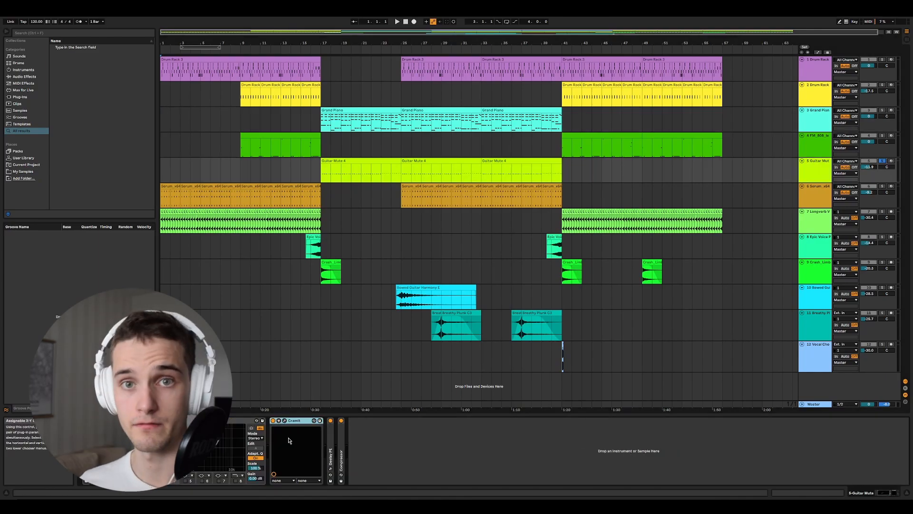
{"action": "left_click", "coordinate": [323, 172]}
{"action": "left_click", "coordinate": [295, 166]}
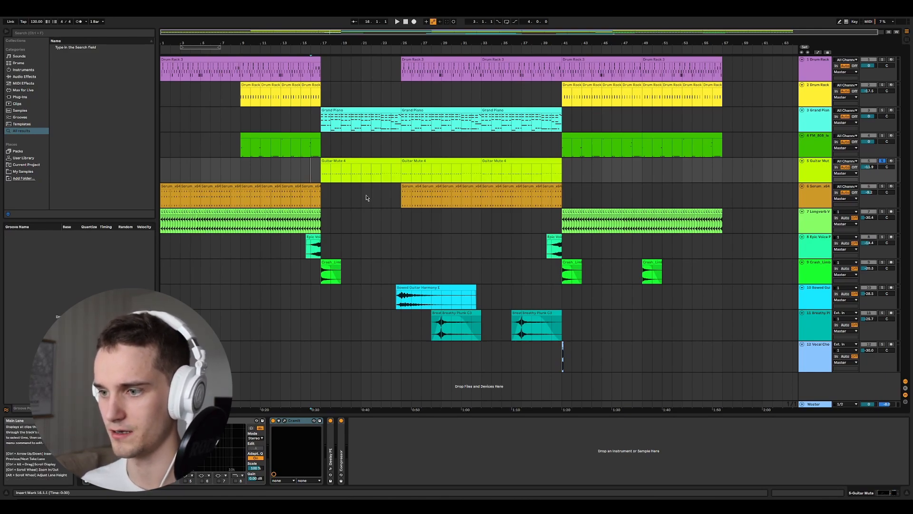
{"action": "key", "text": "space"}
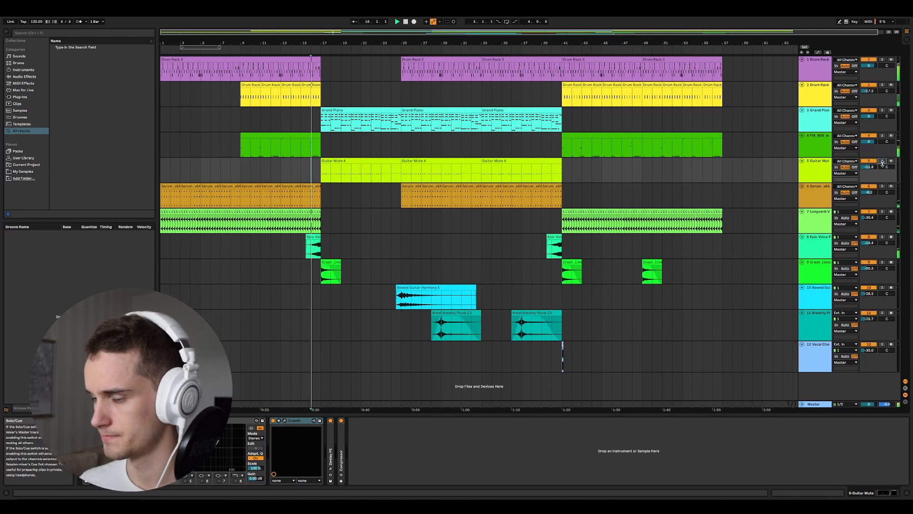
- Open the Guitar Mute track's Cramit window, move it over the arrangement and solo the track
{"action": "left_click", "coordinate": [284, 420]}
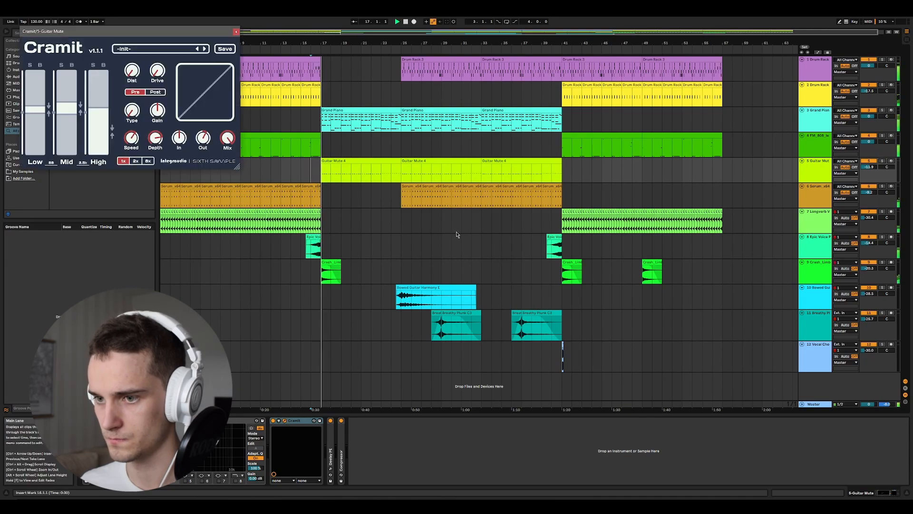
{"action": "left_click_drag", "start_coordinate": [120, 32], "coordinate": [543, 155]}
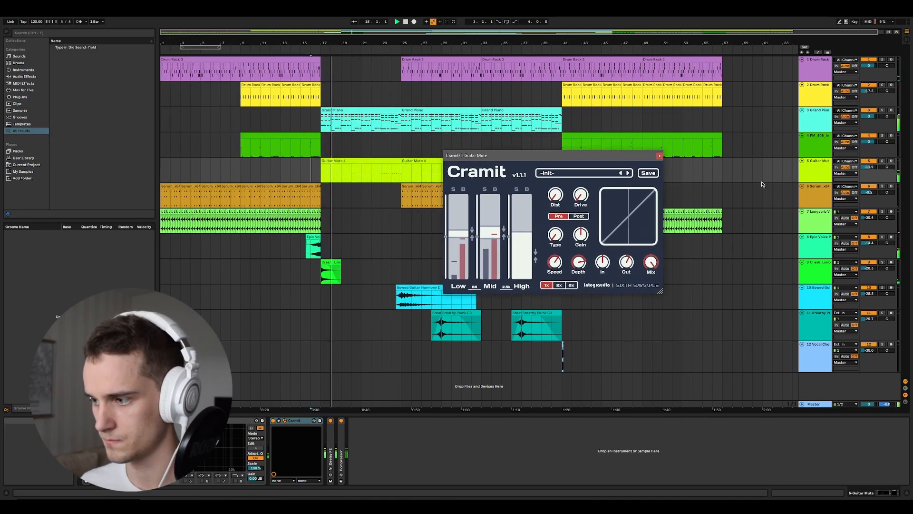
{"action": "left_click", "coordinate": [883, 162]}
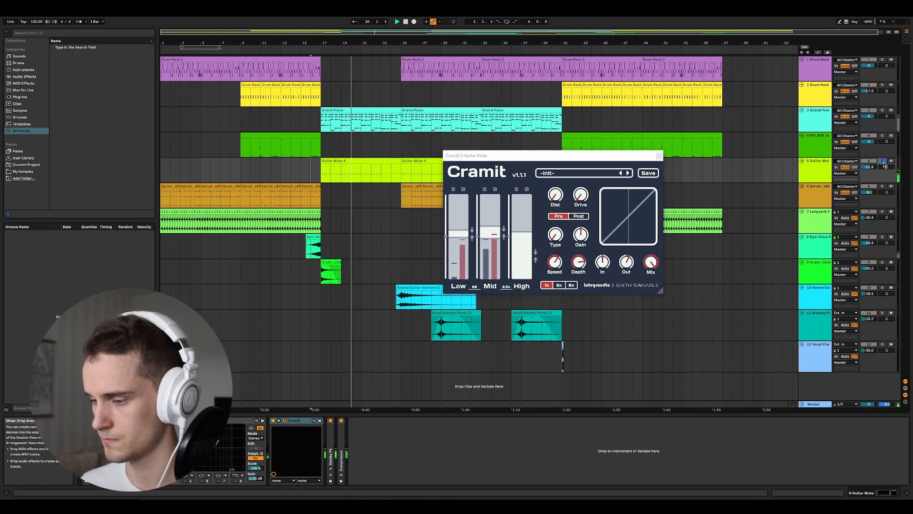
- Expand the collapsed Deelay PE and Compressor devices in the Guitar Mute chain and shift the Cramit window aside
{"action": "double_click", "coordinate": [331, 441]}
{"action": "double_click", "coordinate": [387, 442]}
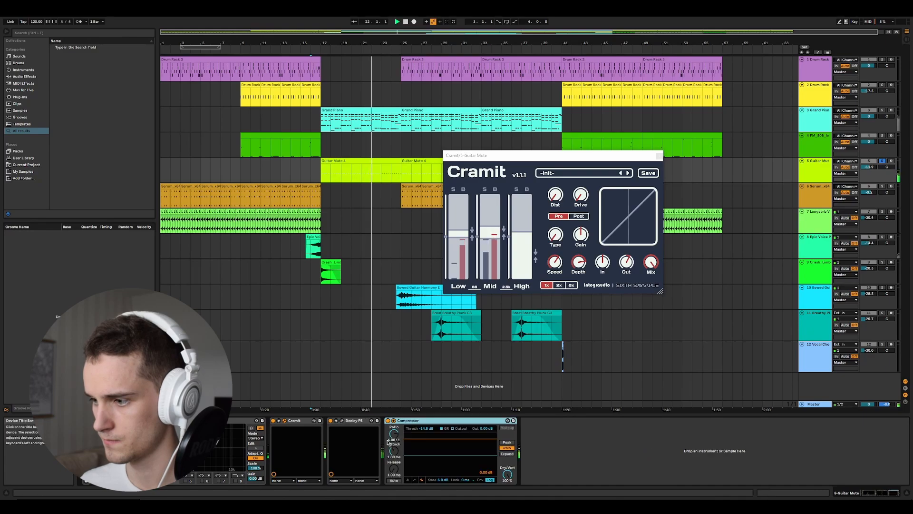
{"action": "left_click_drag", "start_coordinate": [517, 156], "coordinate": [469, 174]}
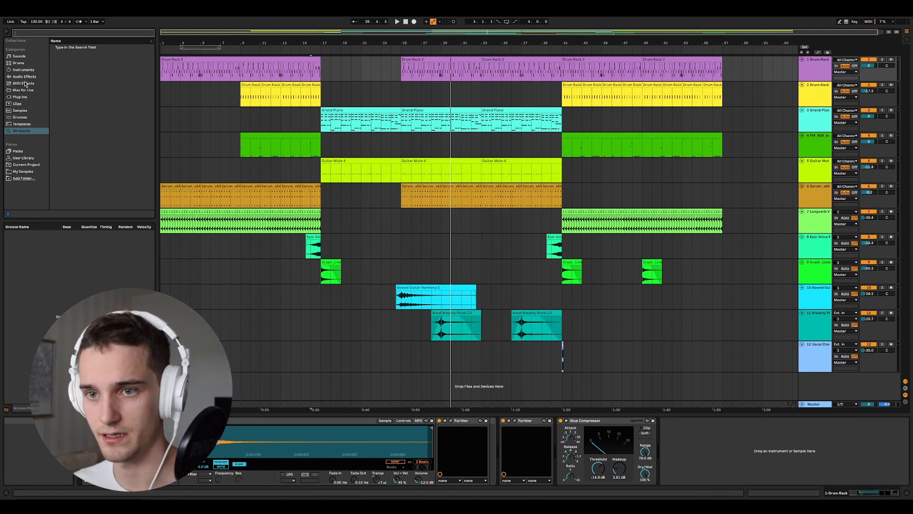
- Search the browser for "Cramit" and add it after the Glue Compressor on the first Drum Rack track
{"action": "type", "text": "Cramit"}
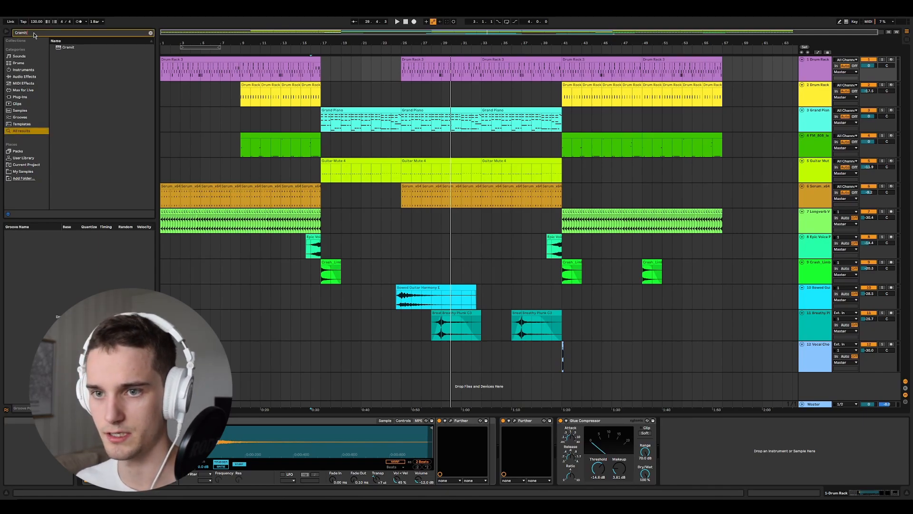
{"action": "left_click_drag", "start_coordinate": [68, 48], "coordinate": [685, 447]}
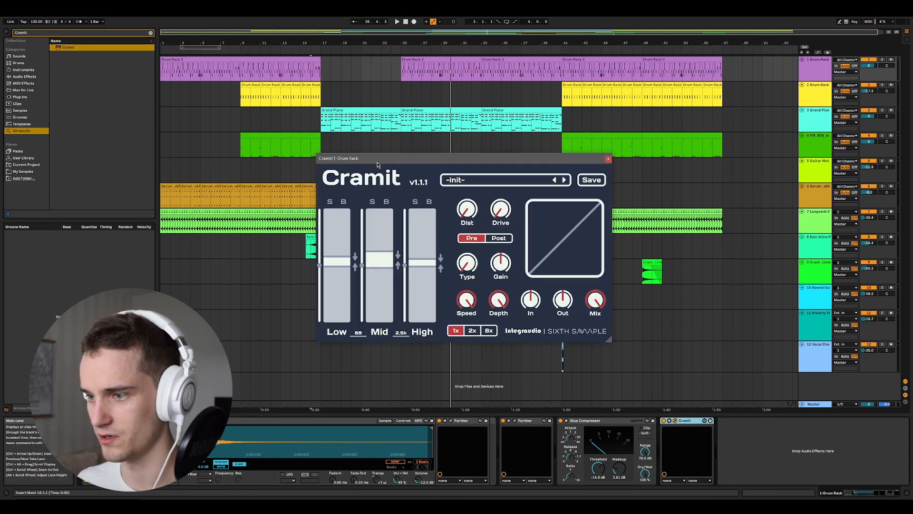
{"action": "left_click_drag", "start_coordinate": [389, 163], "coordinate": [340, 161]}
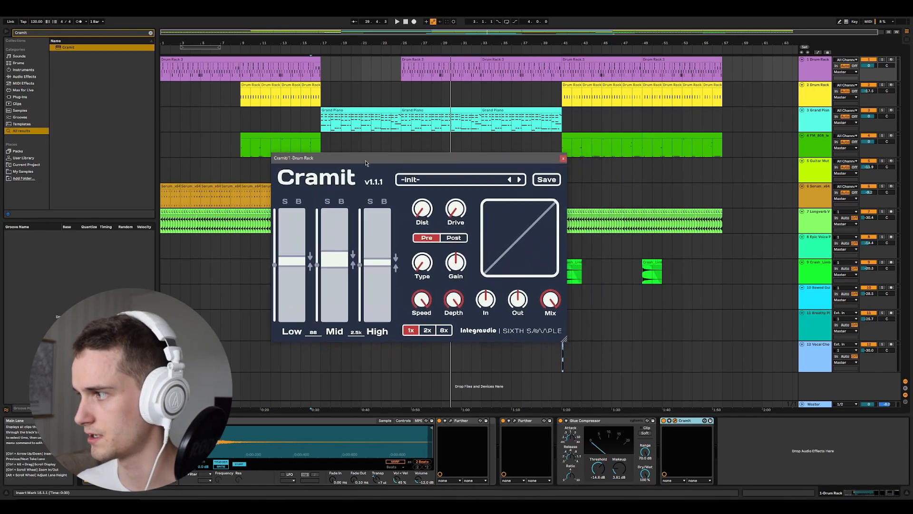
- Solo the first Drum Rack track, reposition its Cramit window and start playback from bar 16
{"action": "left_click", "coordinate": [810, 73]}
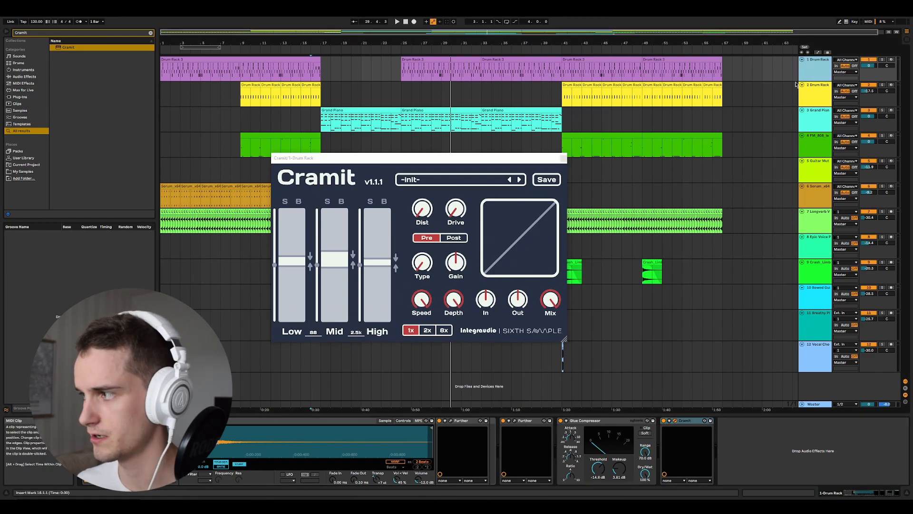
{"action": "left_click", "coordinate": [883, 60]}
{"action": "left_click_drag", "start_coordinate": [464, 158], "coordinate": [515, 168]}
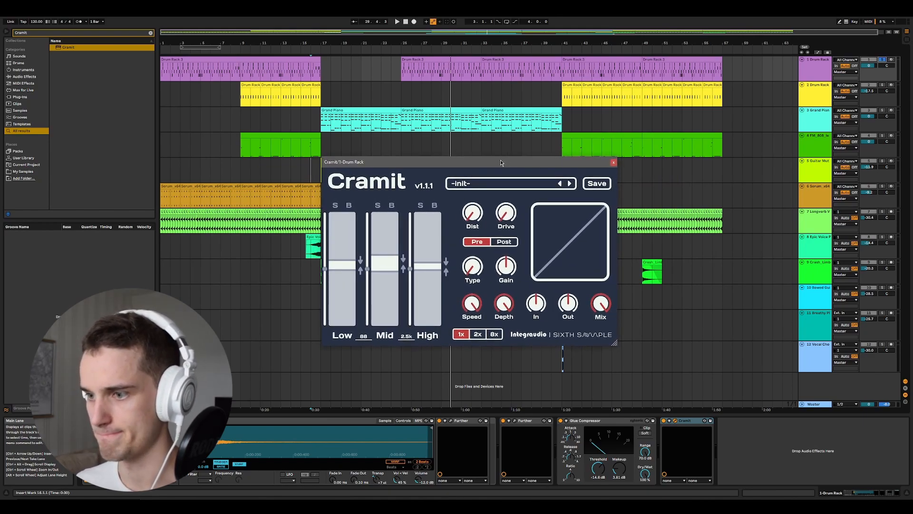
{"action": "left_click_drag", "start_coordinate": [501, 163], "coordinate": [500, 161]}
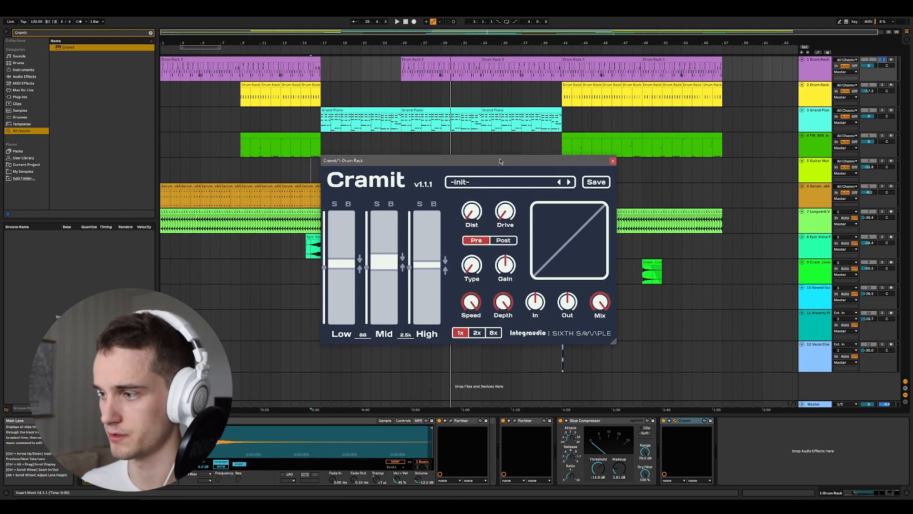
{"action": "left_click_drag", "start_coordinate": [500, 161], "coordinate": [499, 165]}
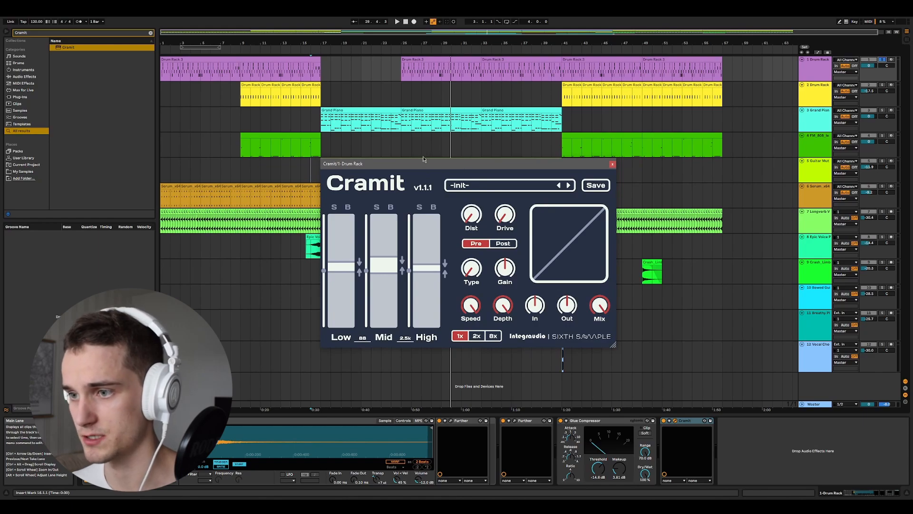
{"action": "key", "text": "space"}
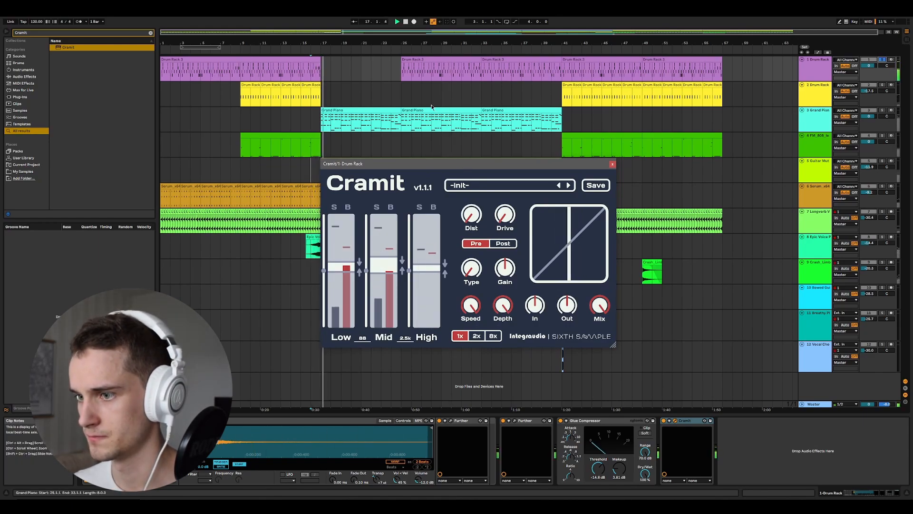
- Stop playback, set the playback start to bar 25 and lower Cramit's Depth to about 51%
{"action": "key", "text": "space"}
{"action": "left_click", "coordinate": [401, 74]}
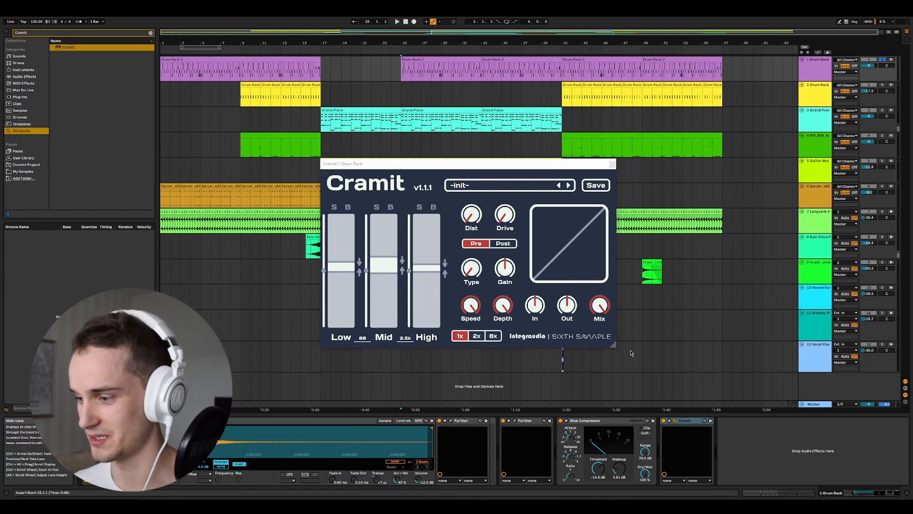
{"action": "left_click", "coordinate": [501, 308]}
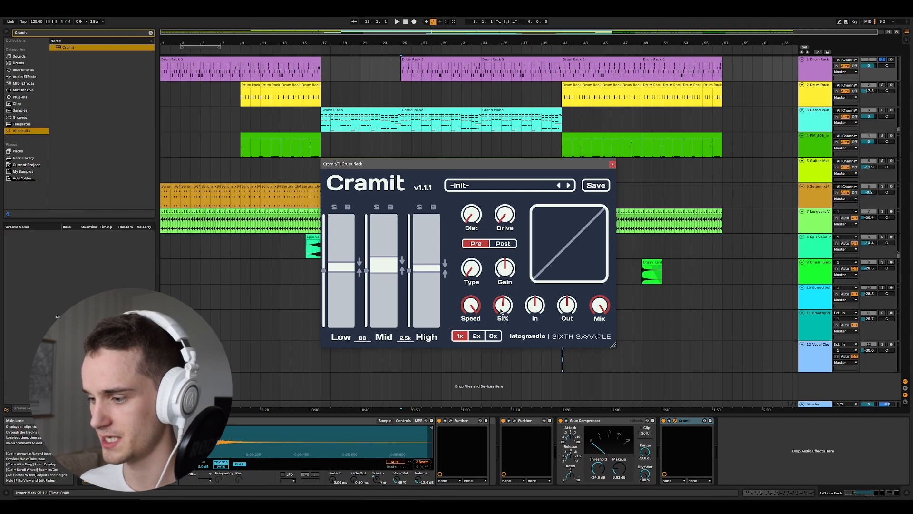
{"action": "left_click_drag", "start_coordinate": [501, 312], "coordinate": [518, 326]}
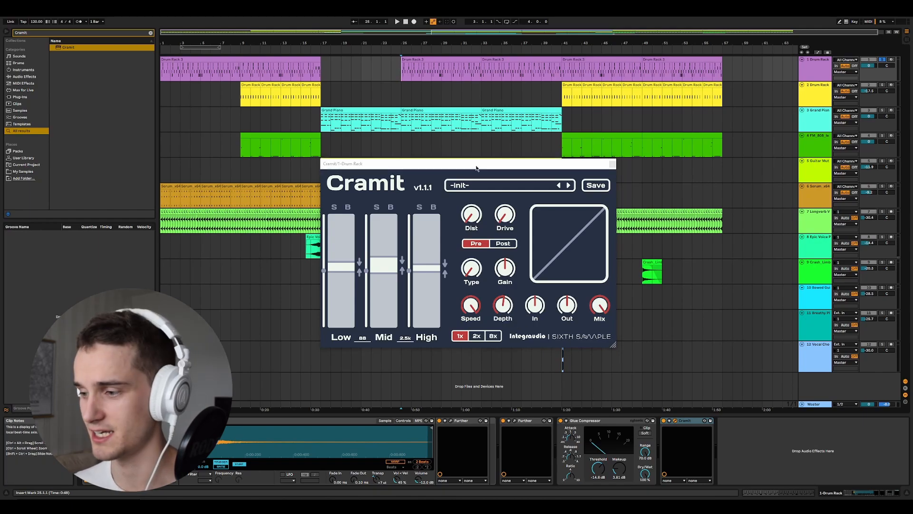
- Play the drums from bar 25, reduce Cramit's Speed and fine-tune its Depth, and toggle the device to compare with the dry sound
{"action": "key", "text": "space"}
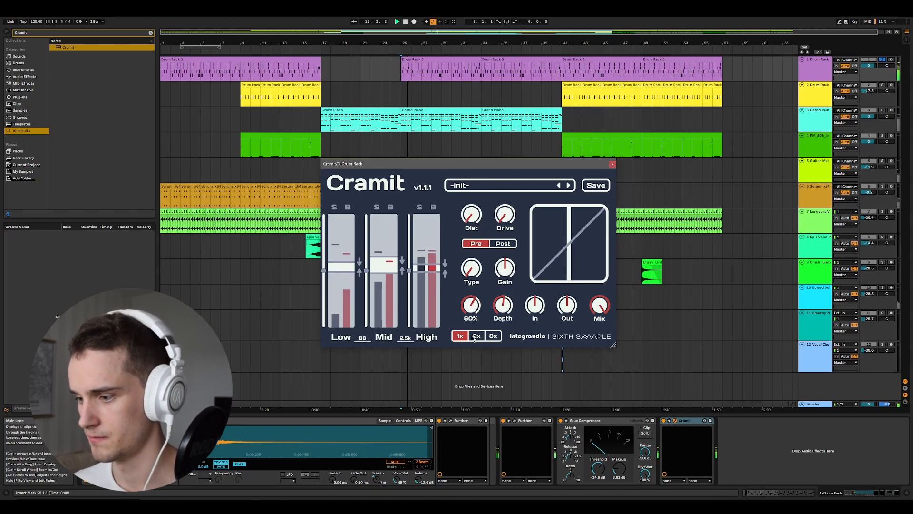
{"action": "left_click_drag", "start_coordinate": [473, 339], "coordinate": [470, 346]}
{"action": "mouse_move", "coordinate": [504, 304]}
{"action": "left_mouse_down"}
{"action": "mouse_move", "coordinate": [506, 295]}
{"action": "mouse_move", "coordinate": [499, 321]}
{"action": "left_mouse_up"}
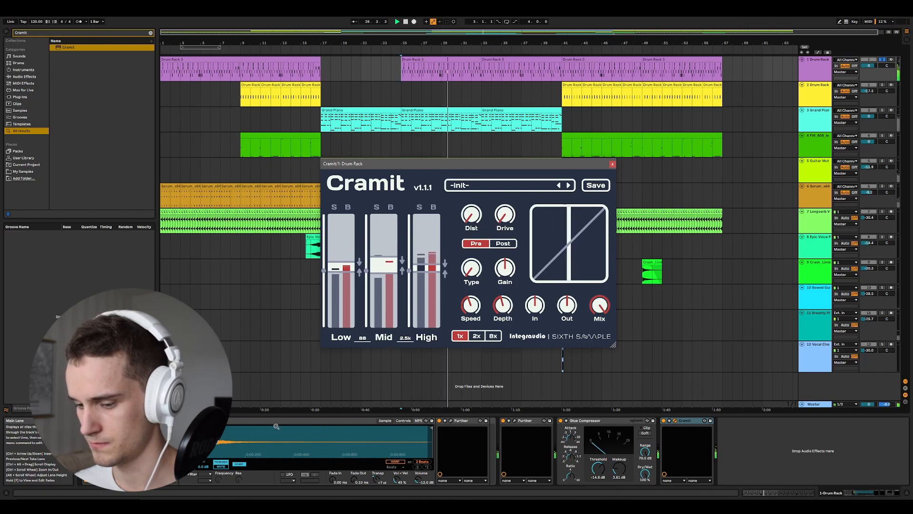
{"action": "left_click", "coordinate": [664, 424]}
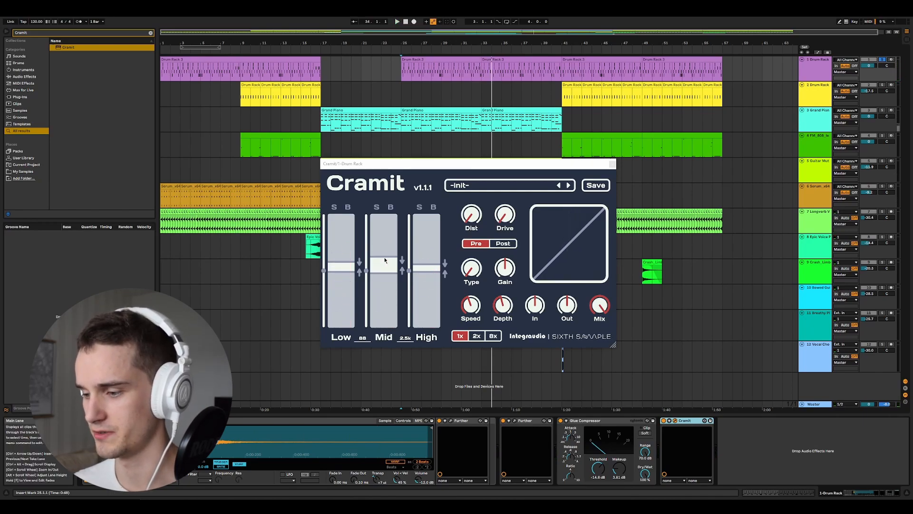
- Extend the High band's lower threshold down to its minimum and shift the Cramit window slightly aside
{"action": "left_click_drag", "start_coordinate": [417, 284], "coordinate": [423, 285]}
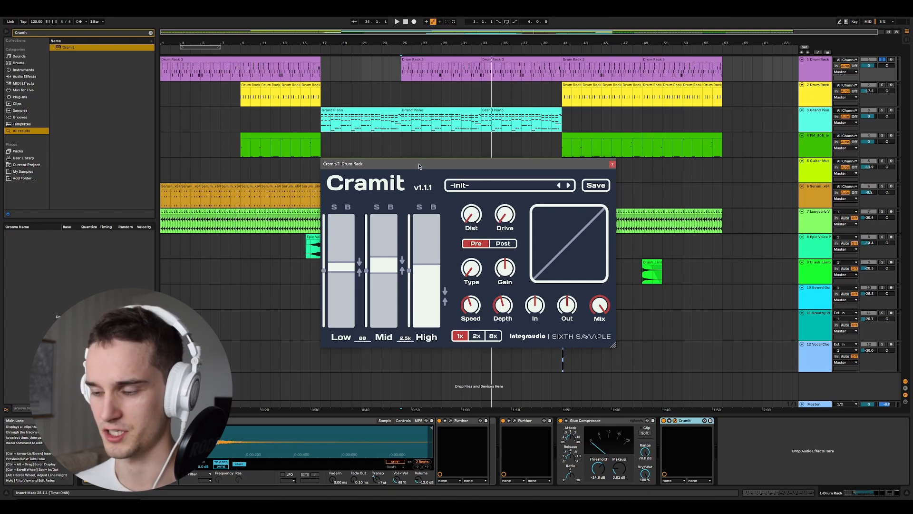
{"action": "left_click_drag", "start_coordinate": [419, 164], "coordinate": [414, 165]}
- Play the drums from bar 25 and raise Cramit's Depth to 100% and its Speed to maximum
{"action": "key", "text": "space"}
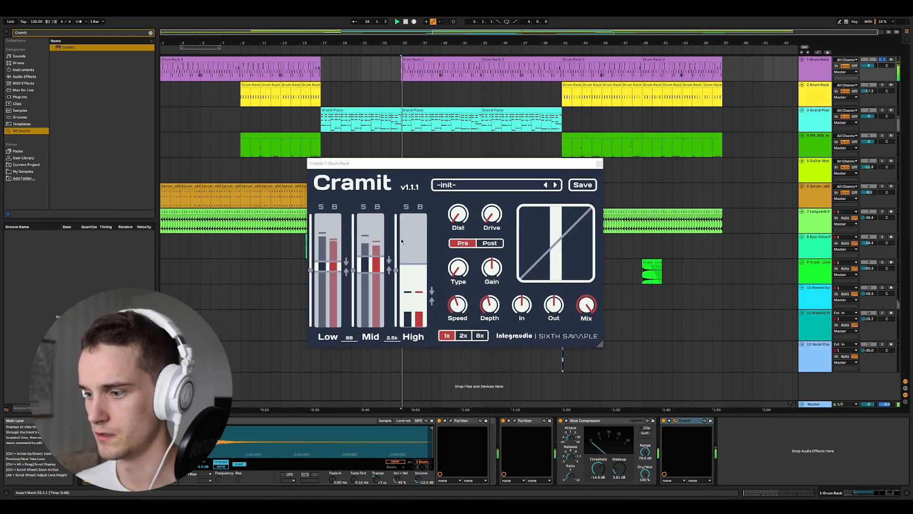
{"action": "left_click_drag", "start_coordinate": [493, 308], "coordinate": [499, 262]}
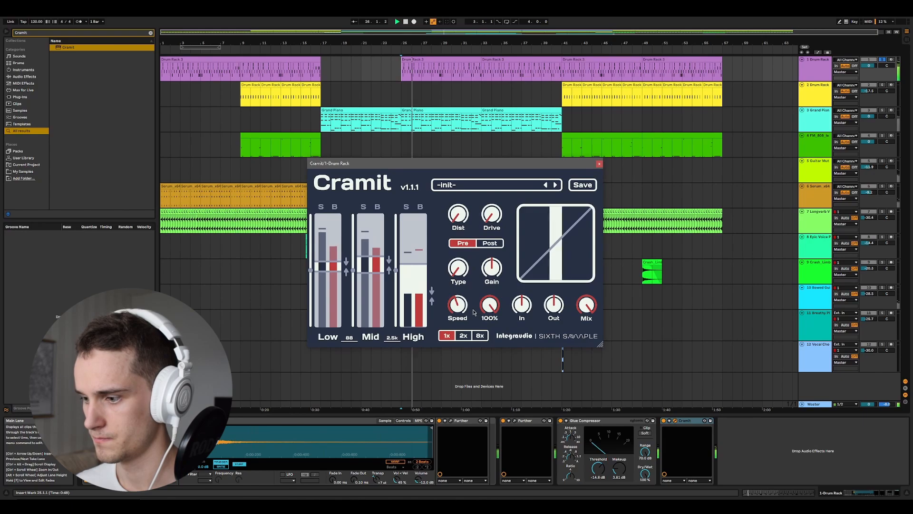
{"action": "left_click_drag", "start_coordinate": [462, 308], "coordinate": [471, 276]}
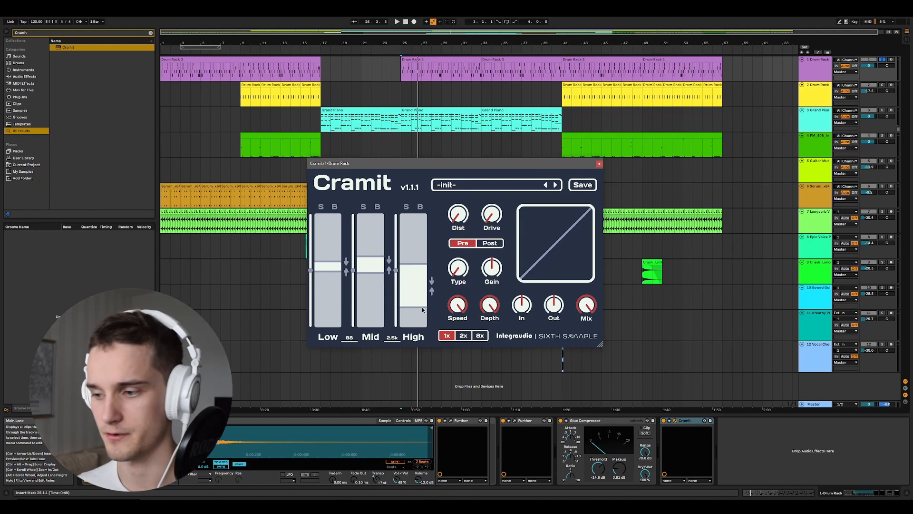
- Replay the drums from bar 25, pull the High band's lower threshold fully down and reduce Cramit's Depth to around the knob's midpoint
{"action": "key", "text": "space"}
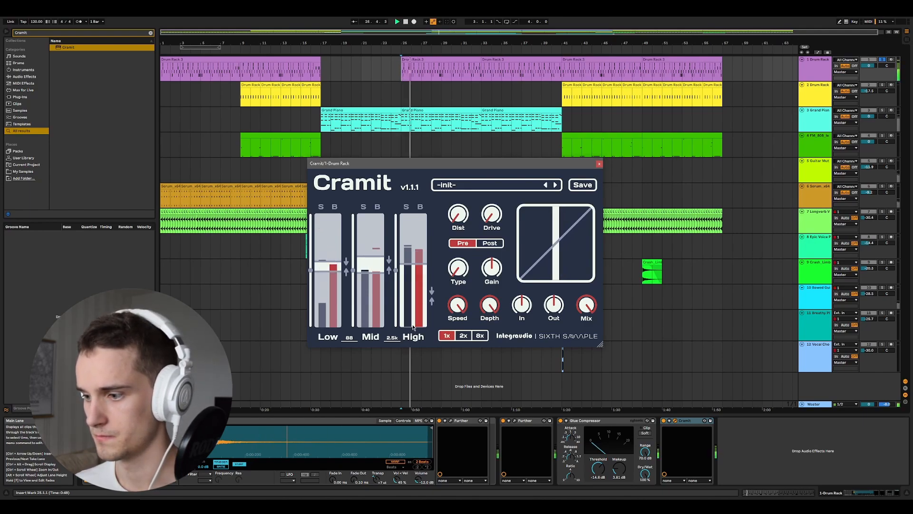
{"action": "mouse_move", "coordinate": [413, 327]}
{"action": "left_mouse_down"}
{"action": "mouse_move", "coordinate": [416, 272]}
{"action": "mouse_move", "coordinate": [415, 397]}
{"action": "left_mouse_up"}
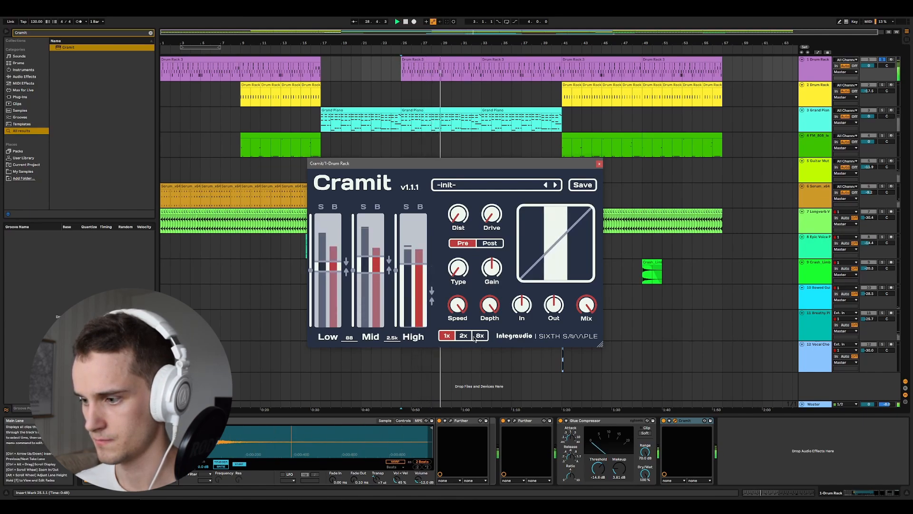
{"action": "left_click_drag", "start_coordinate": [487, 305], "coordinate": [482, 347]}
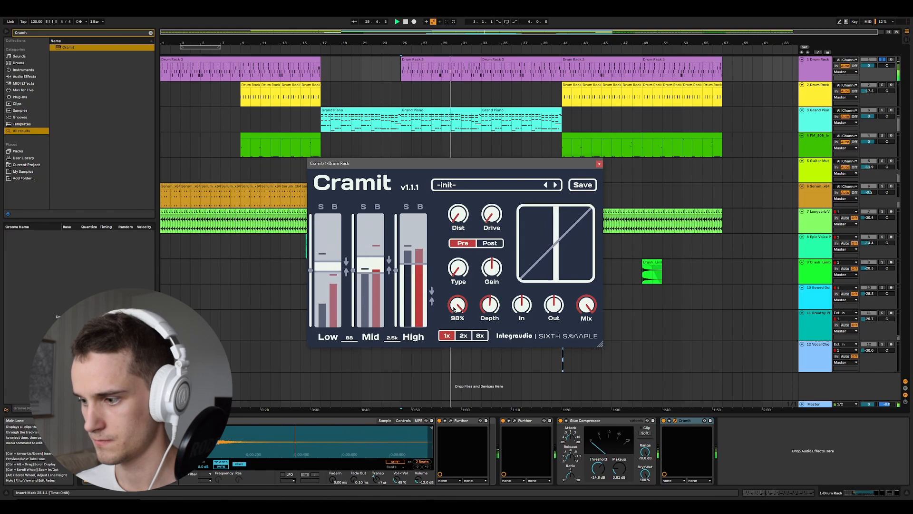